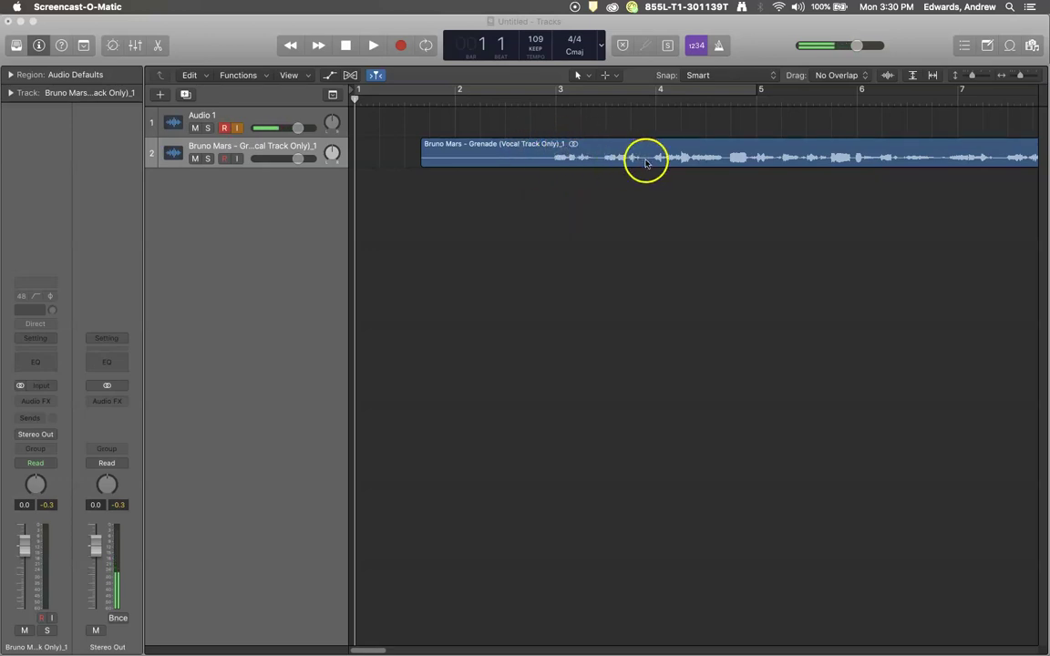
Open the Bruno Mars vocal region in the audio track editor, enlarge the editor area, and zoom into its waveform.
double_click(560, 158)
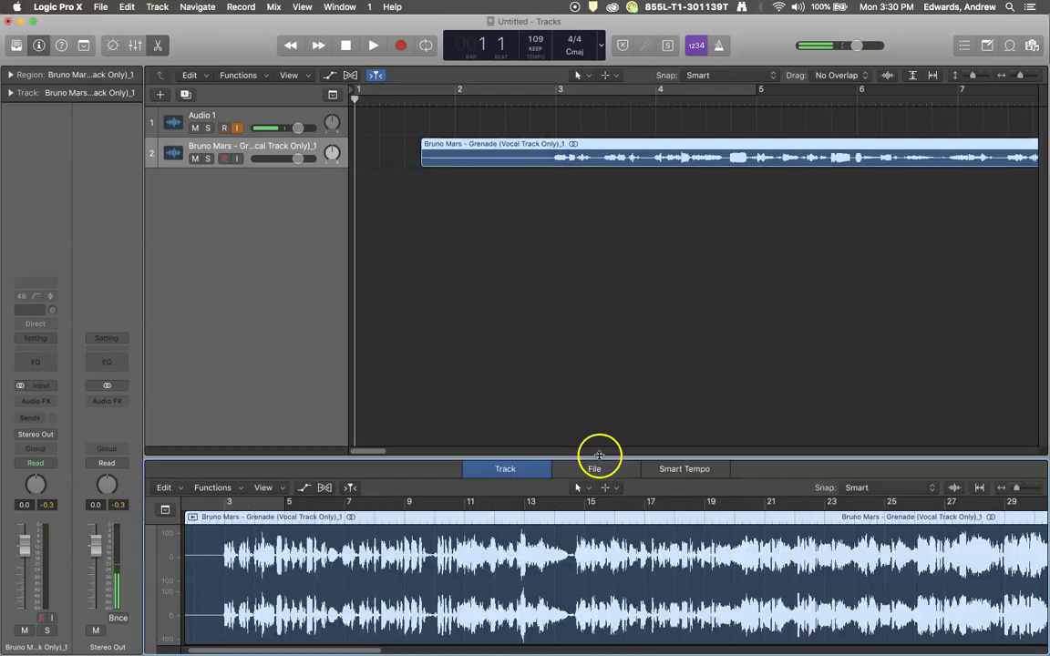
drag(588, 456, 584, 277)
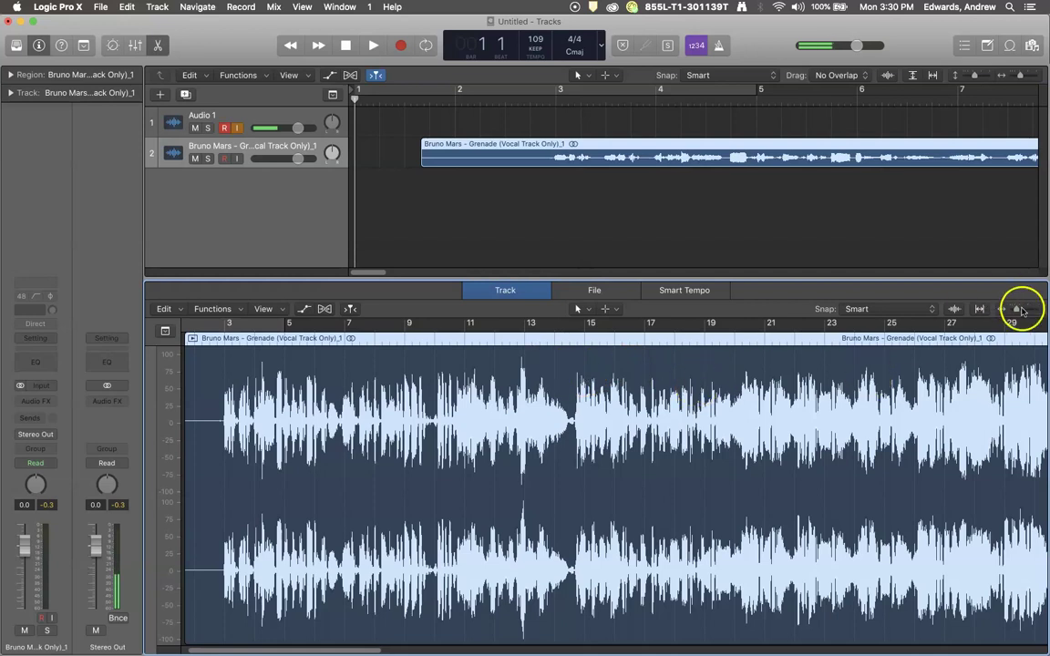
drag(1016, 309, 1027, 311)
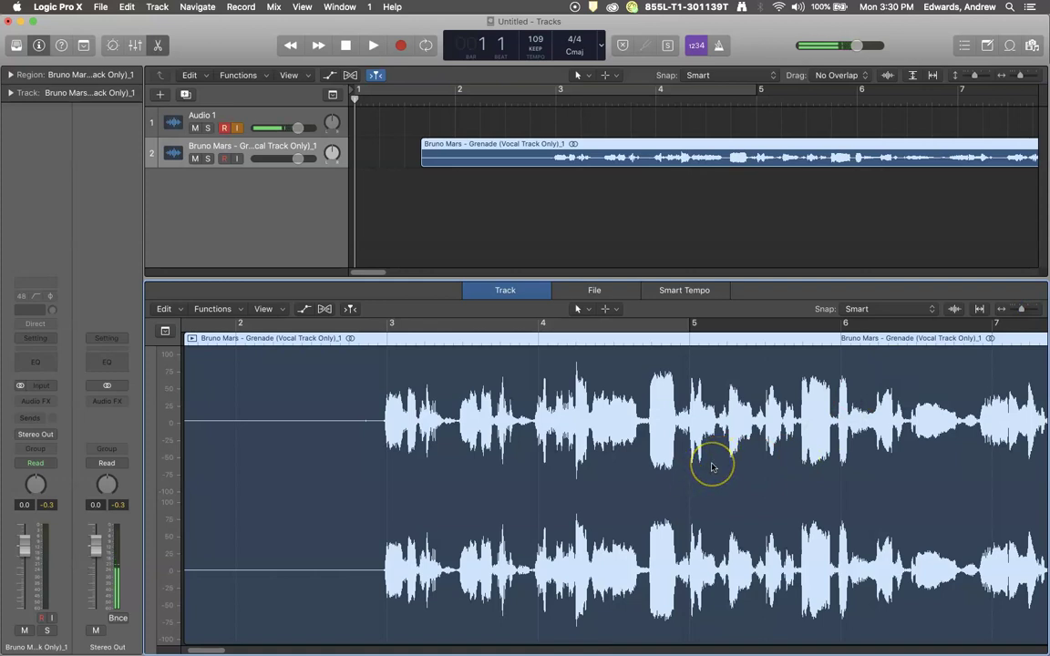
Look through the vocal track's timeline for a usable phrase and play it from about bar 17.
scroll(744, 206, right, 5)
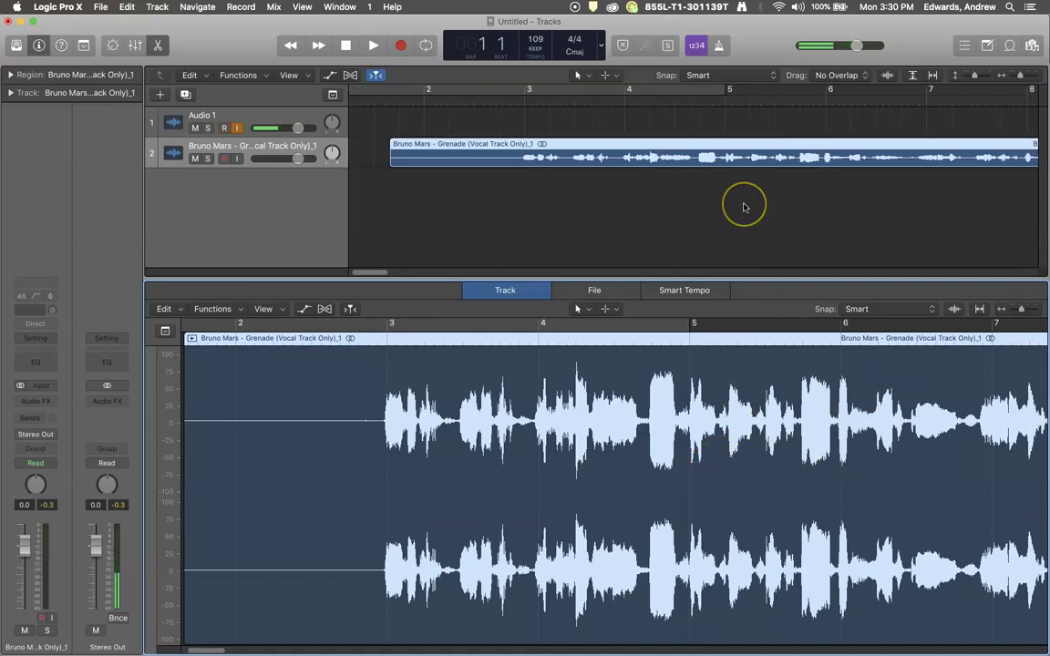
scroll(745, 207, right, 10)
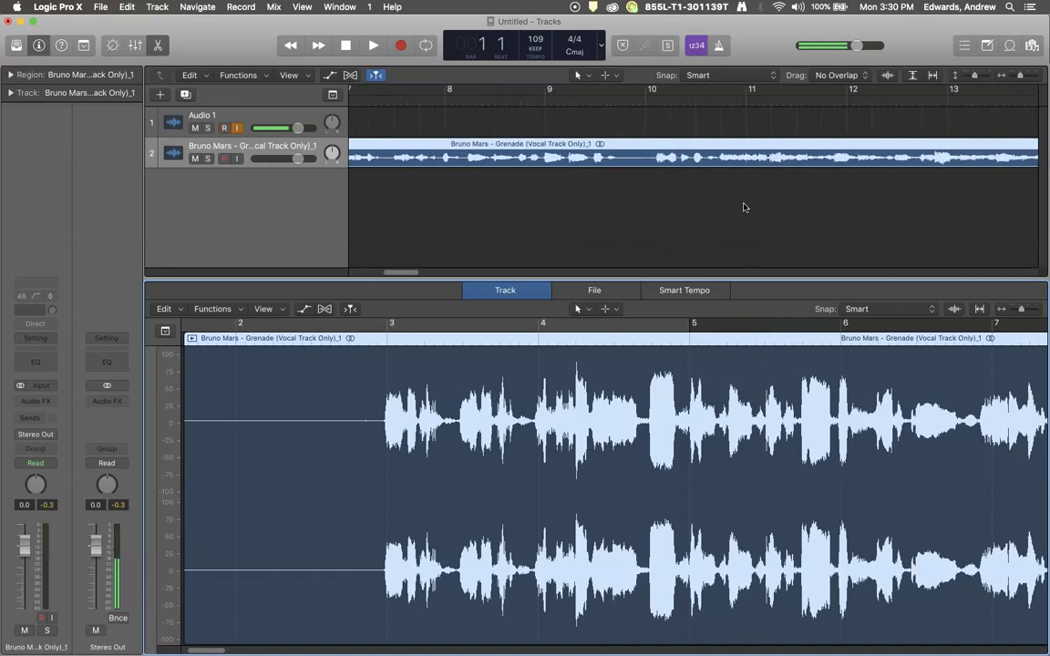
scroll(744, 208, right, 2)
scroll(745, 208, right, 7)
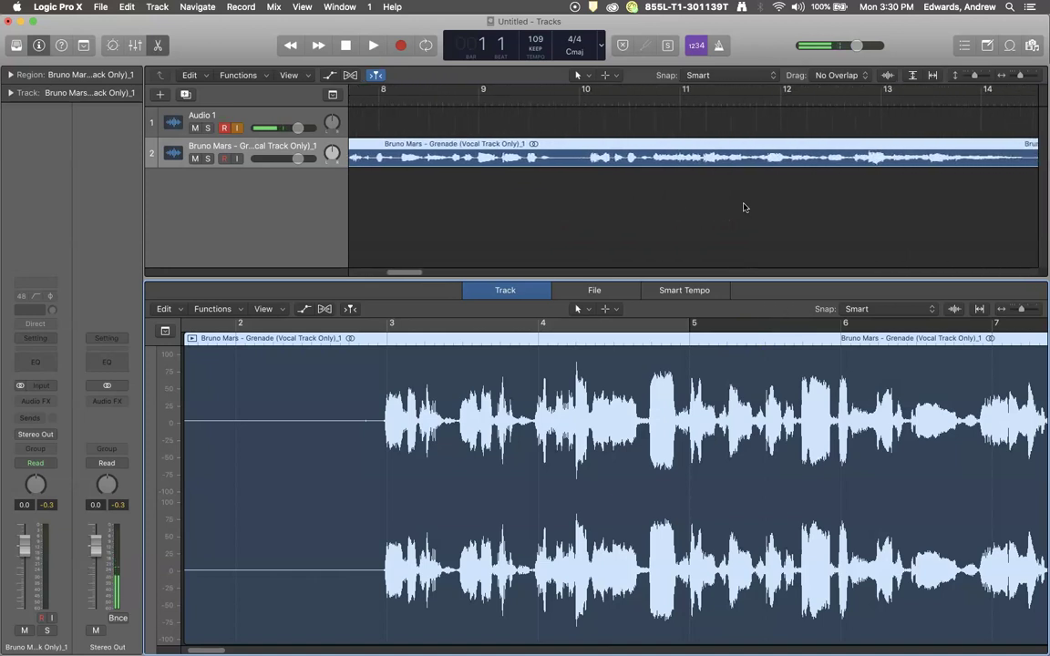
scroll(745, 208, left, 7)
scroll(744, 208, left, 2)
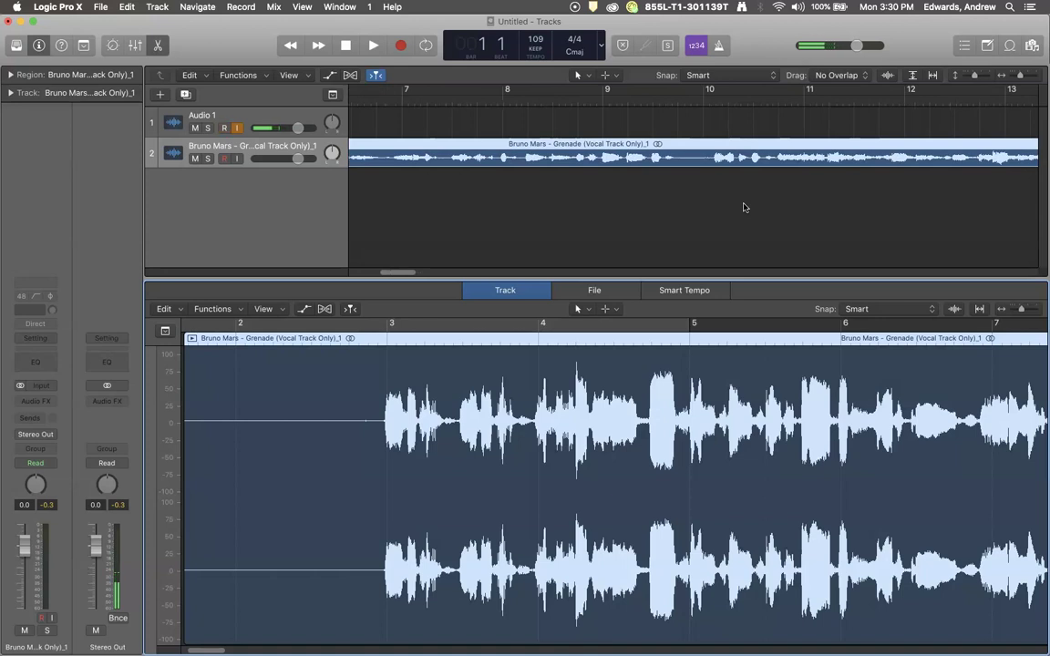
scroll(744, 200, right, 8)
scroll(744, 198, right, 8)
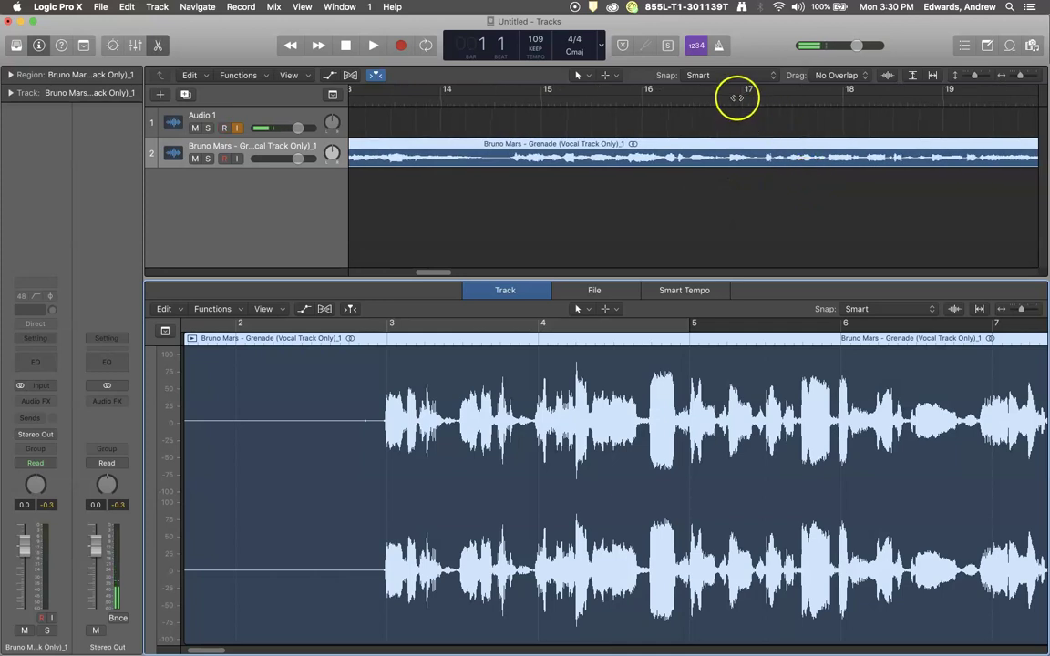
click(746, 98)
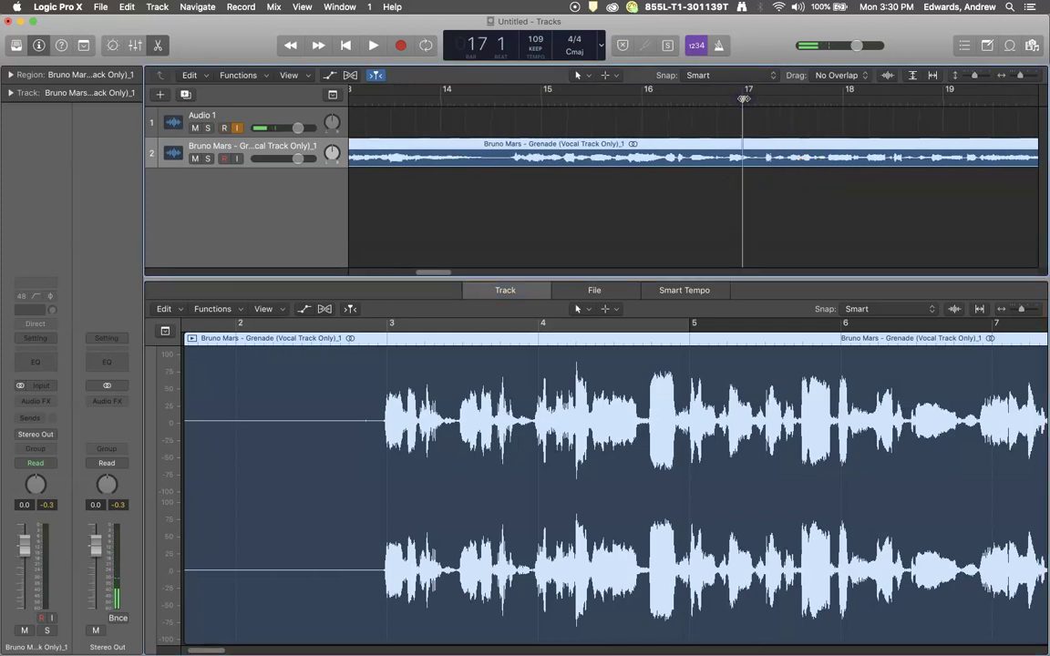
key(space)
click(784, 160)
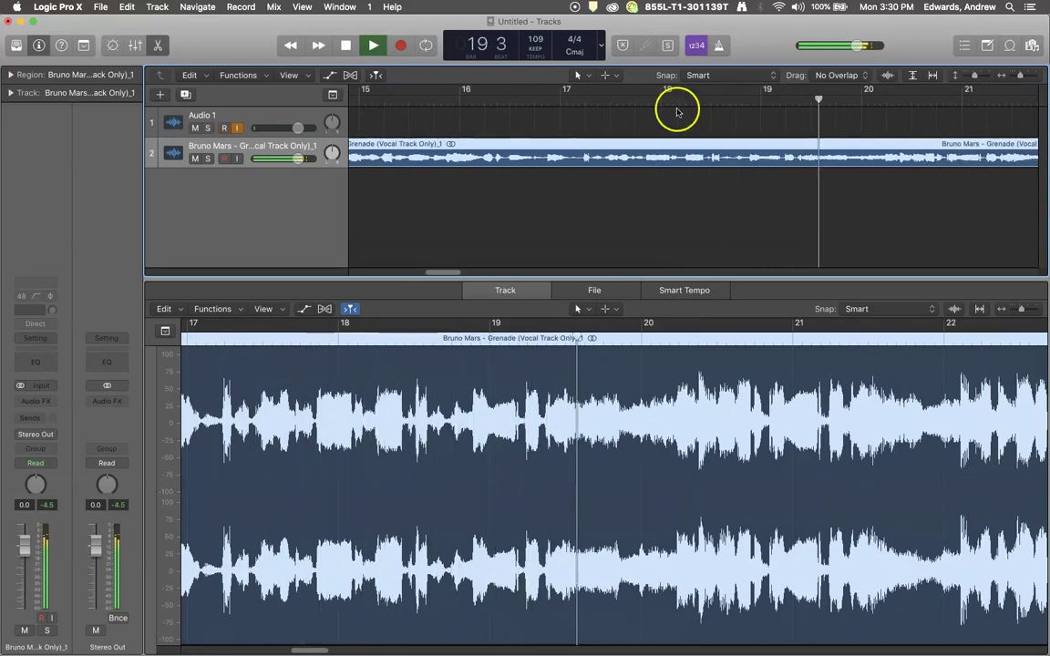
Replay the vocal from between bars 17 and 18, stop it, and put the playhead near 18 2.
click(632, 95)
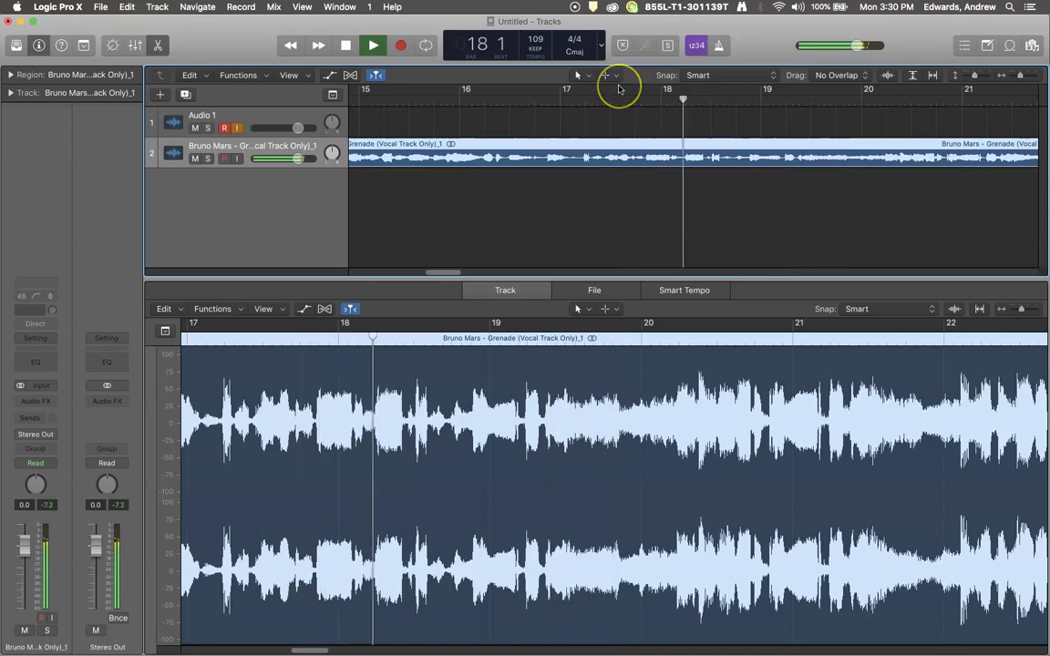
key(space)
key(space)
key(space)
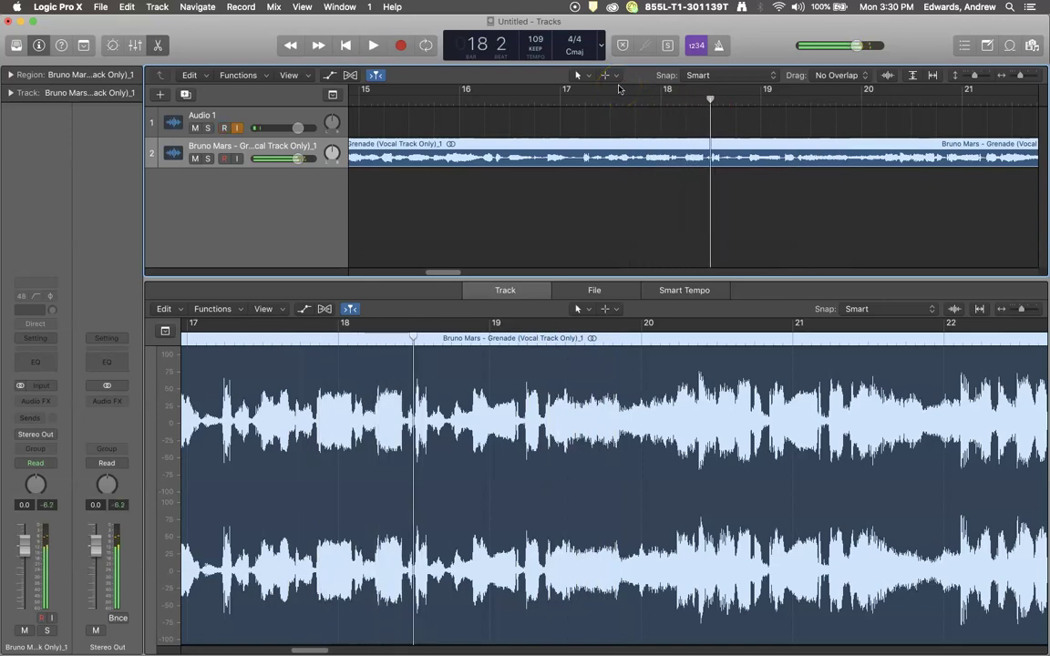
click(680, 101)
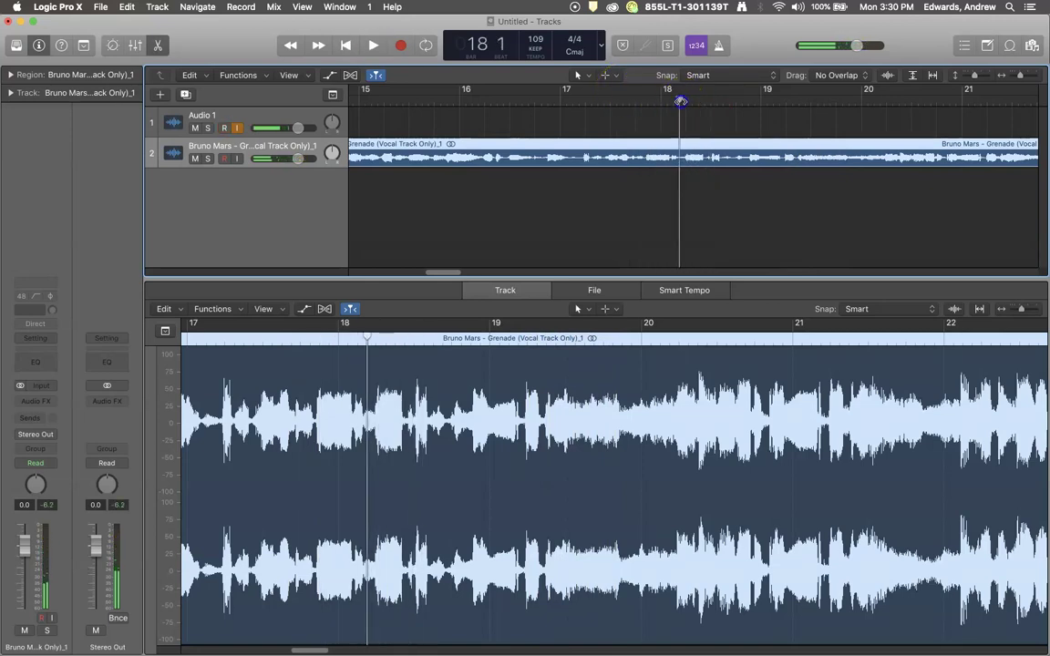
drag(680, 101, 684, 101)
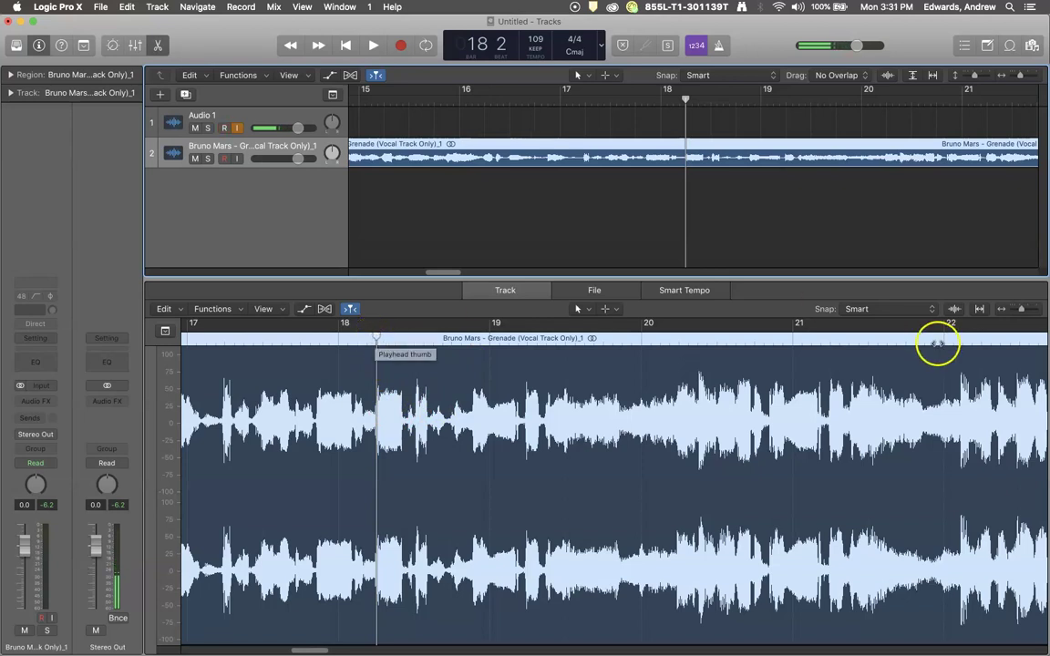
Play the enlarged waveform from about 18 1 3, and again from just before 19 2, to locate the phrase's end.
drag(1021, 309, 1029, 311)
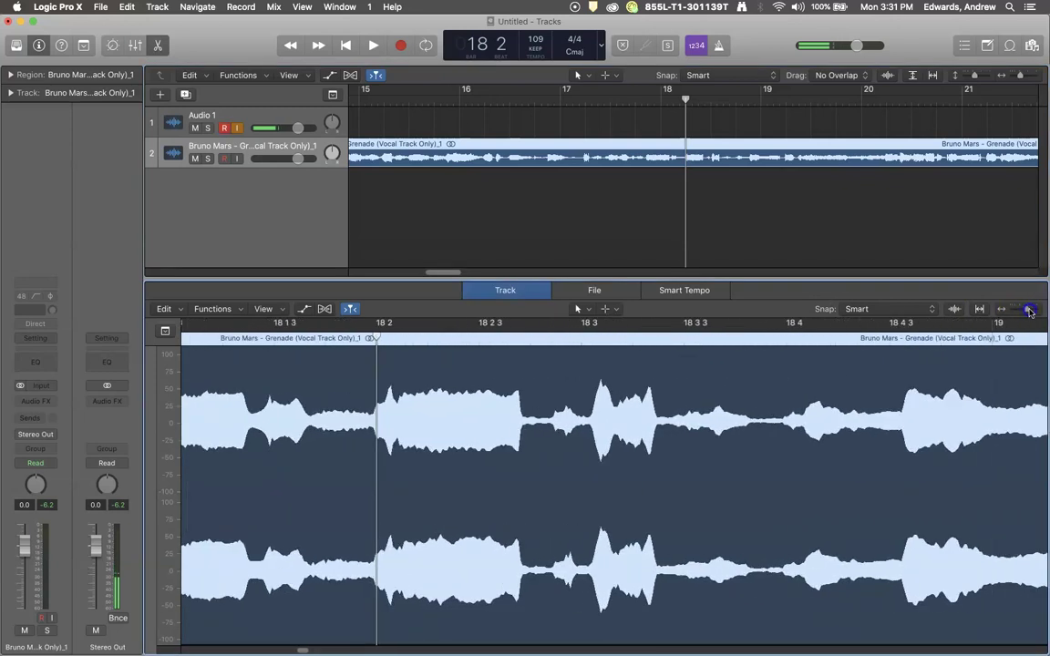
drag(376, 339, 283, 338)
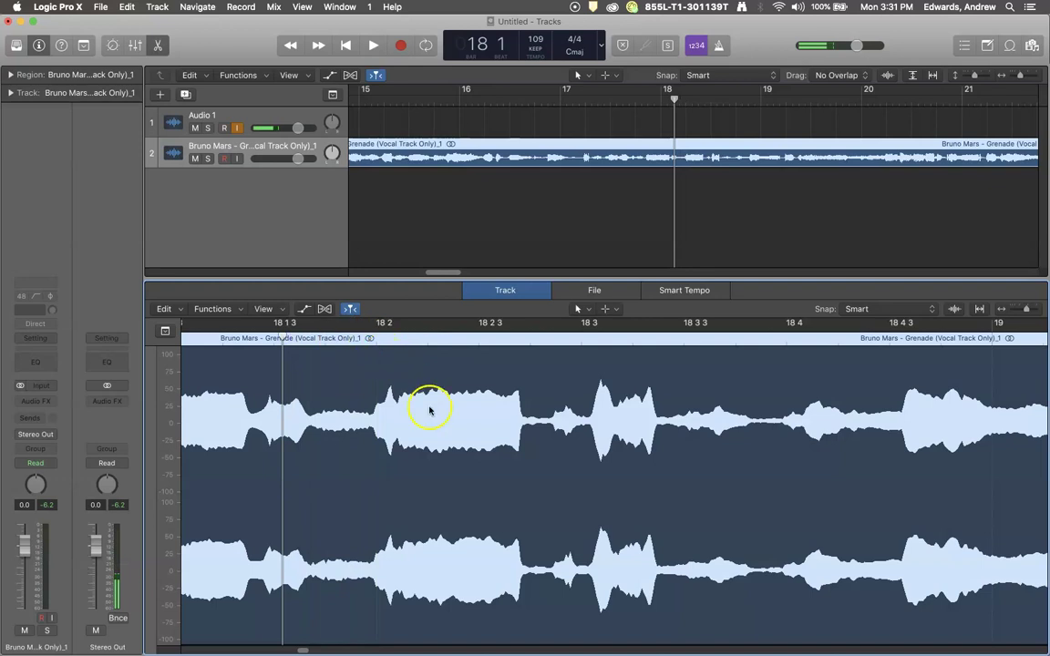
key(space)
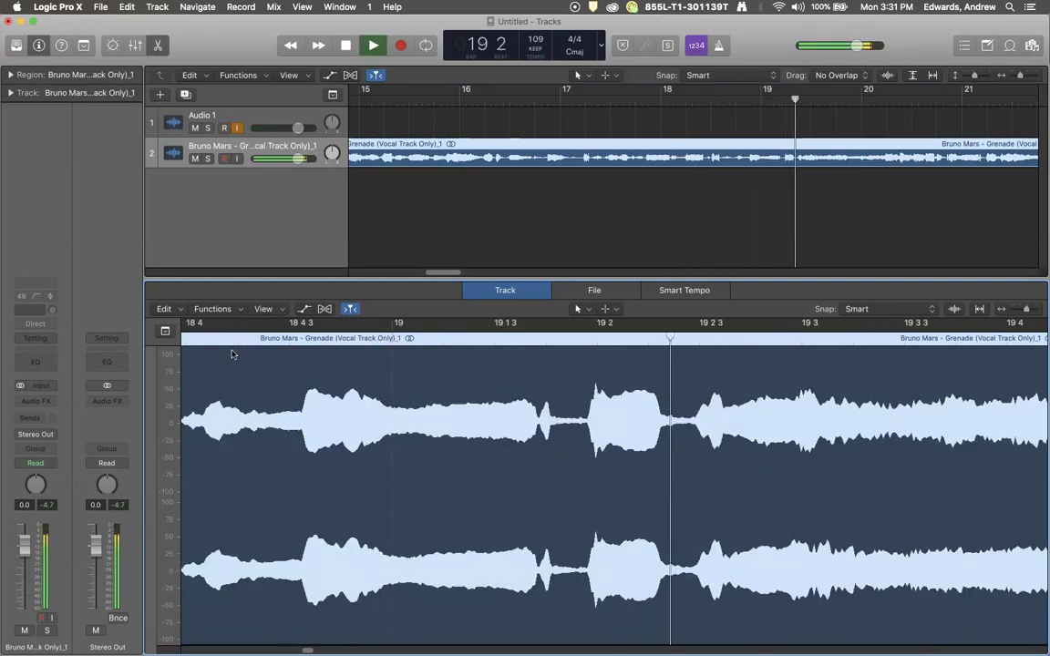
key(space)
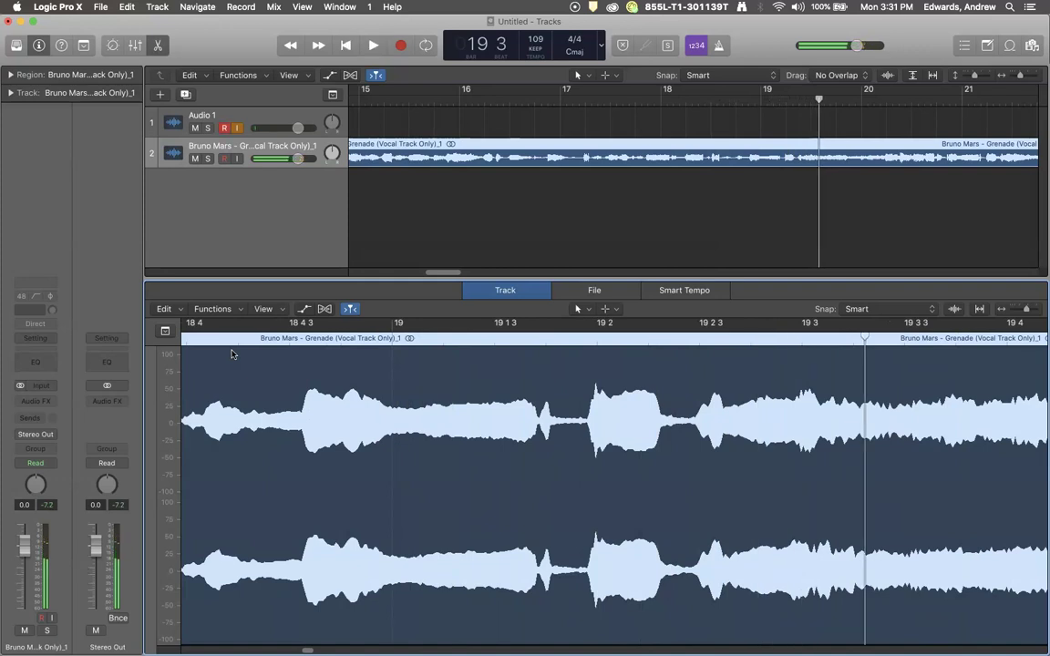
click(649, 341)
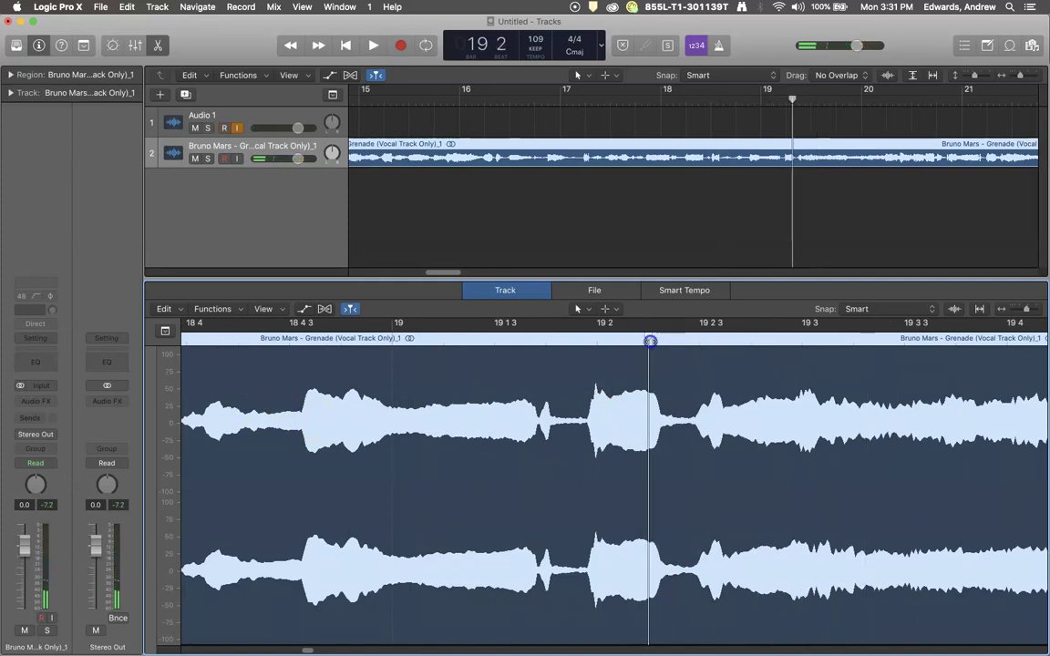
click(585, 333)
key(space)
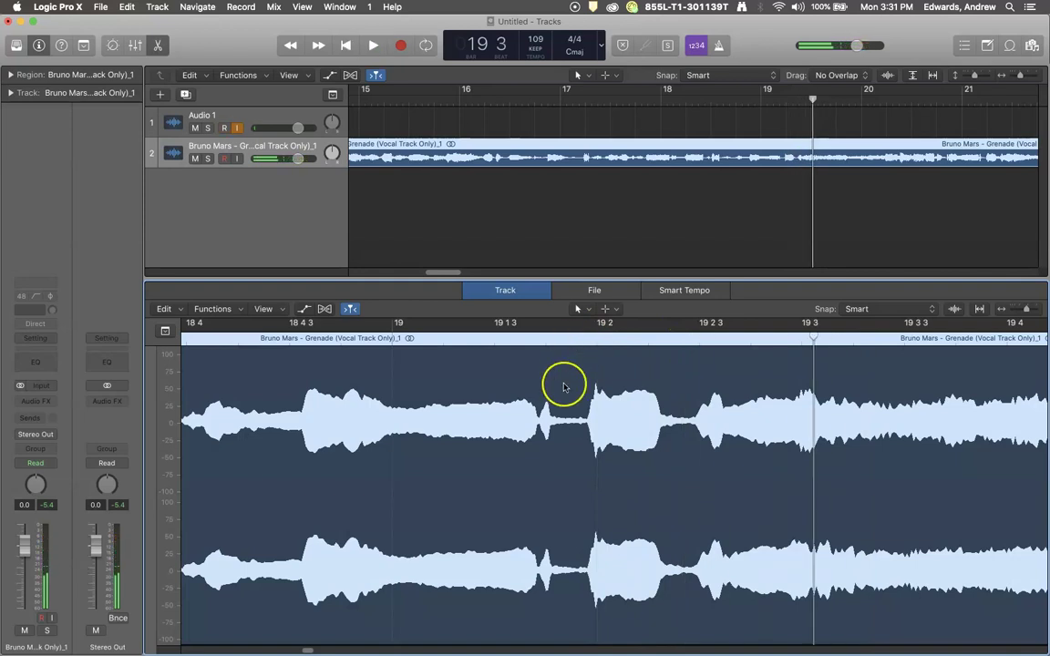
Place the playhead exactly where the phrase begins in the waveform, at 18 2.
scroll(562, 382, left, 10)
scroll(563, 387, left, 3)
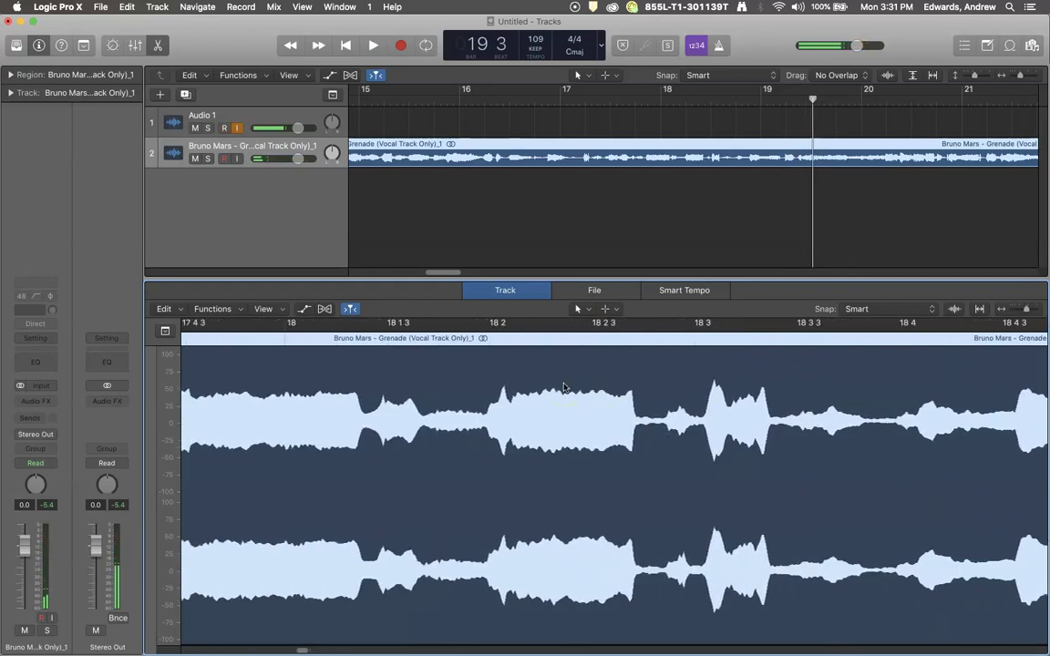
click(502, 340)
drag(515, 376, 518, 375)
click(508, 337)
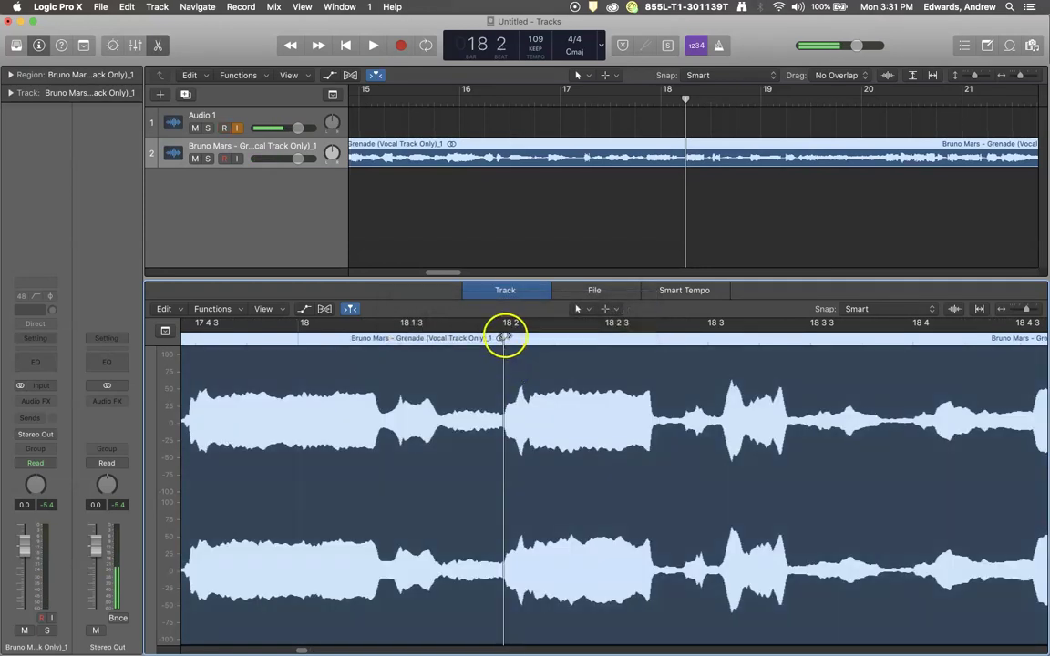
Check the phrase's end and make a marquee selection in the waveform from 18 2 to 19 2.
scroll(624, 452, right, 8)
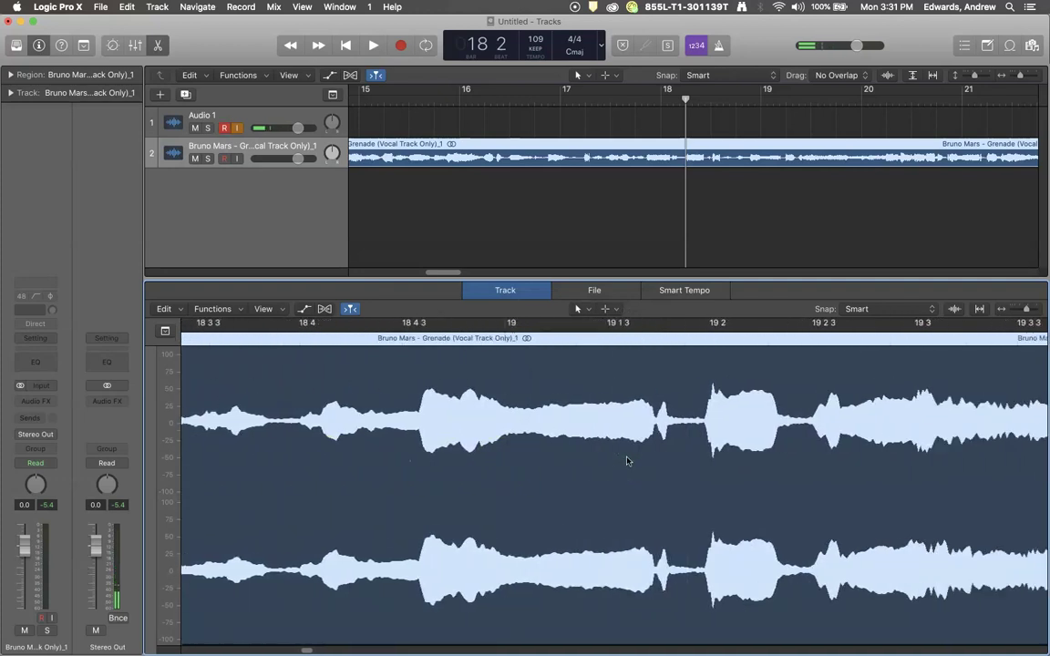
scroll(626, 454, right, 4)
click(586, 346)
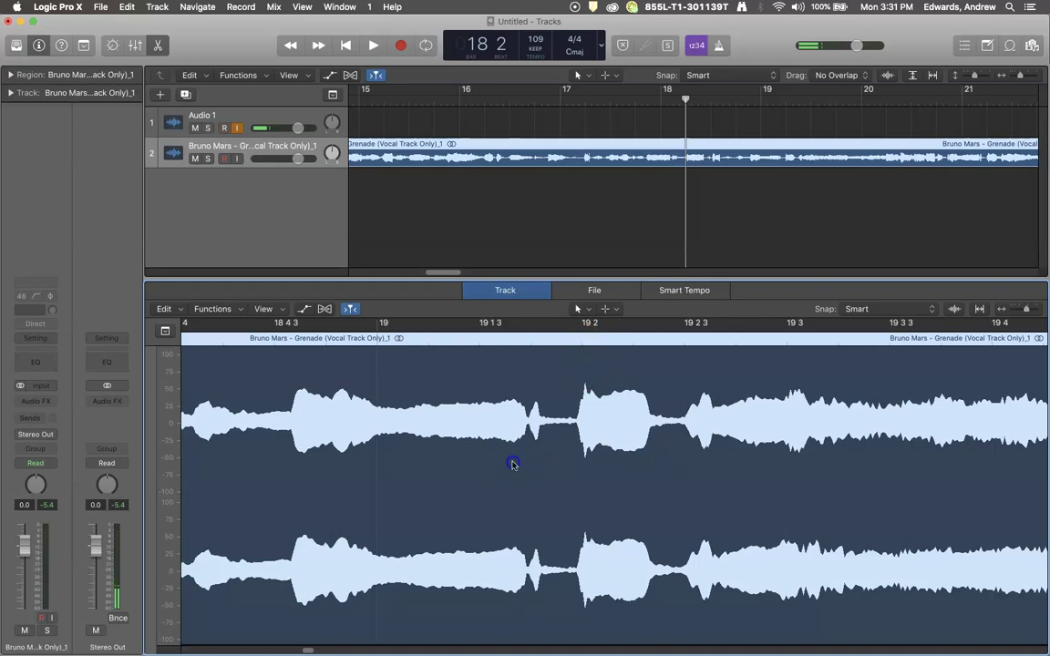
scroll(382, 387, left, 8)
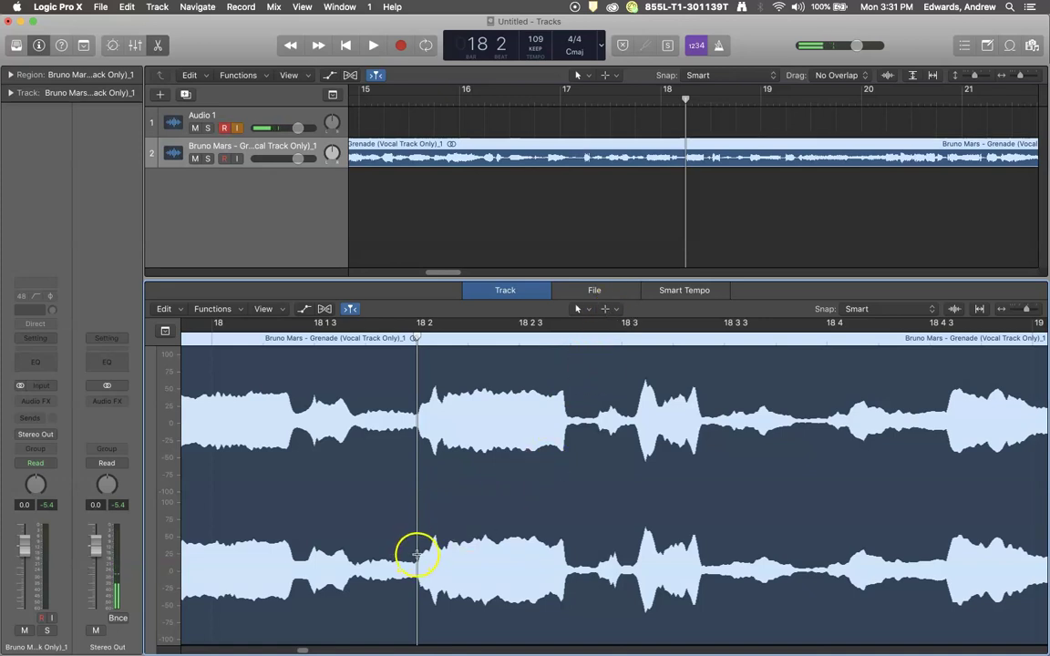
drag(418, 556, 758, 558)
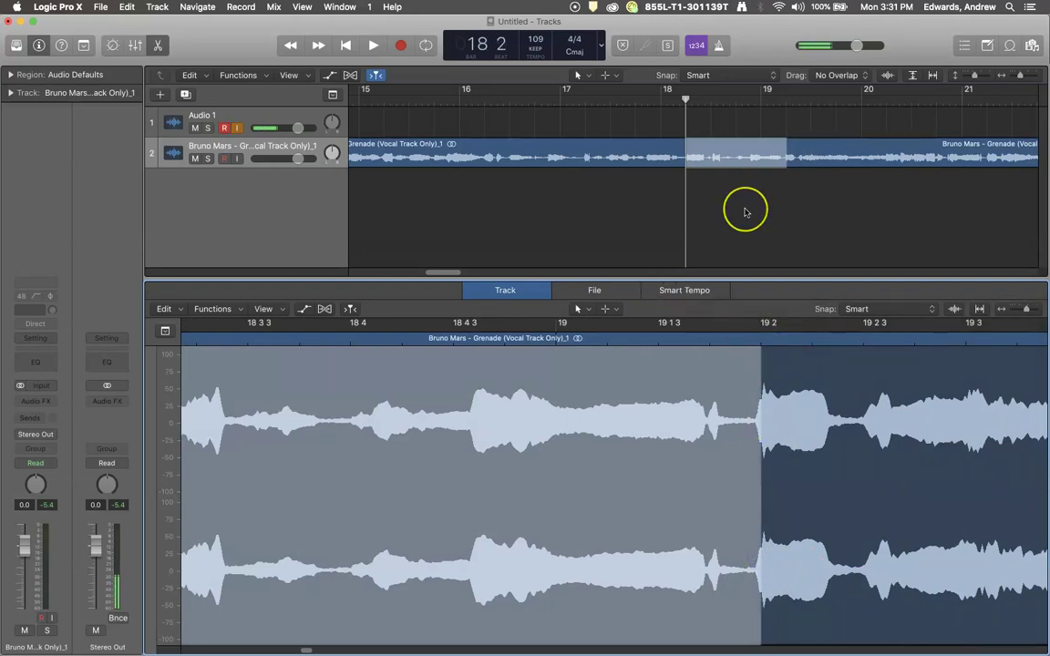
Try cropping the vocal region to the selected phrase, and undo the crop.
right_click(732, 155)
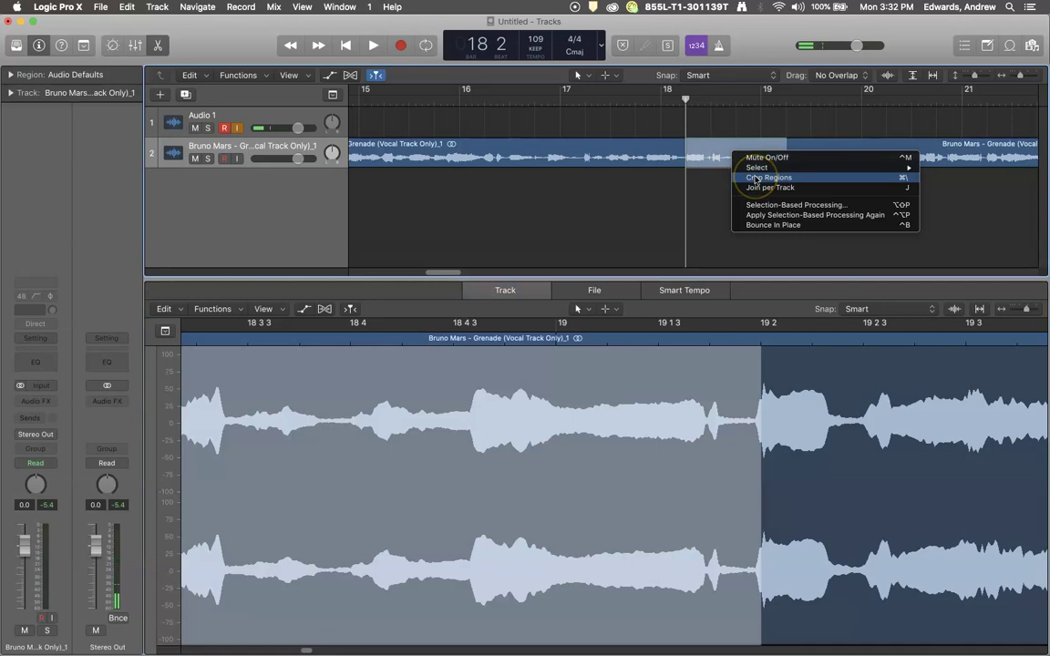
click(755, 178)
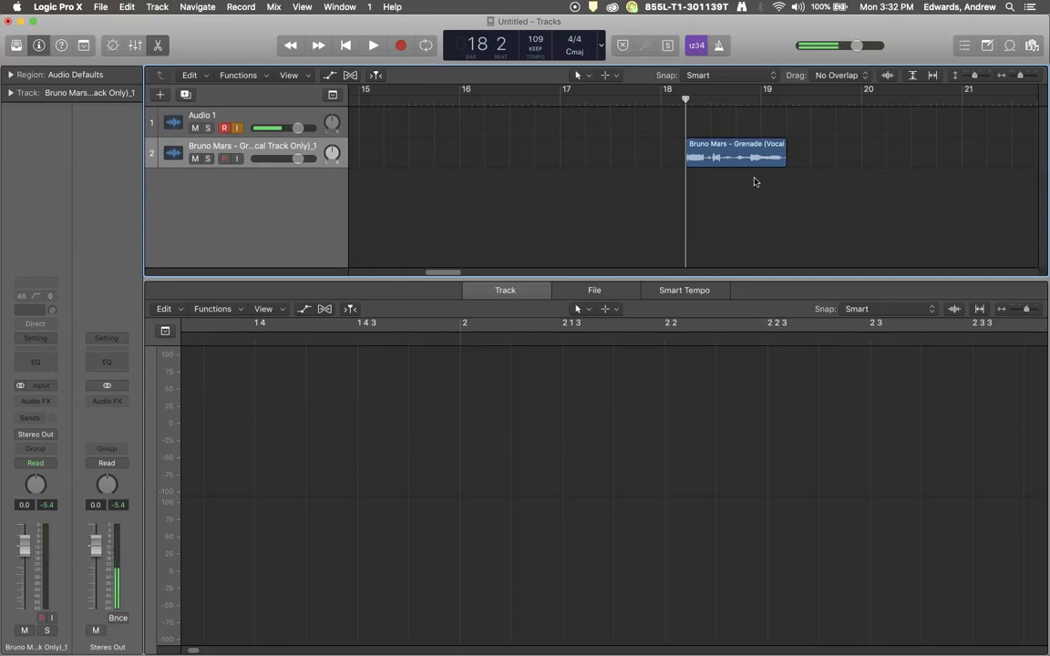
key(super+z)
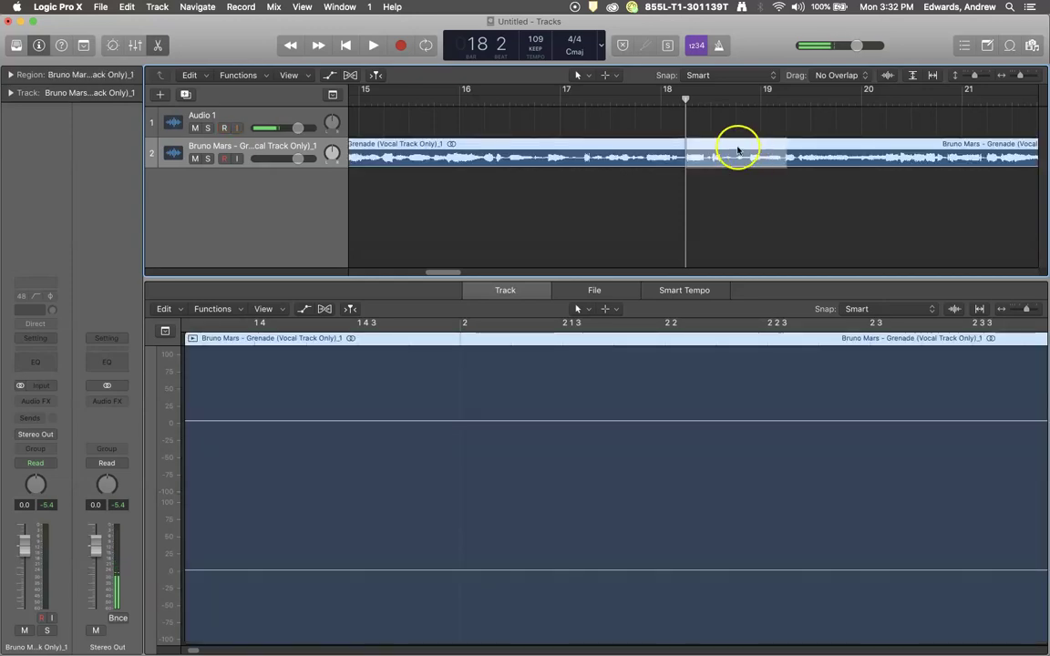
Split the vocal region at both edges of the marquee selection, leaving the phrase as a separate selected region.
click(737, 155)
click(720, 159)
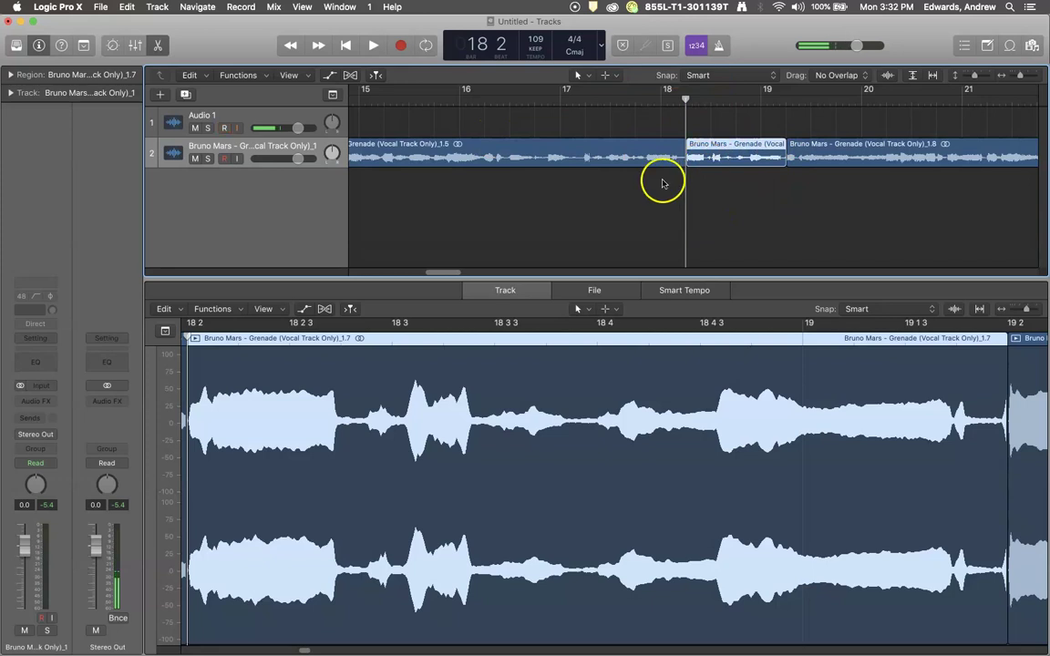
Add a new audio track below the vocal track and move the isolated phrase onto it at the same time position.
scroll(718, 197, left, 3)
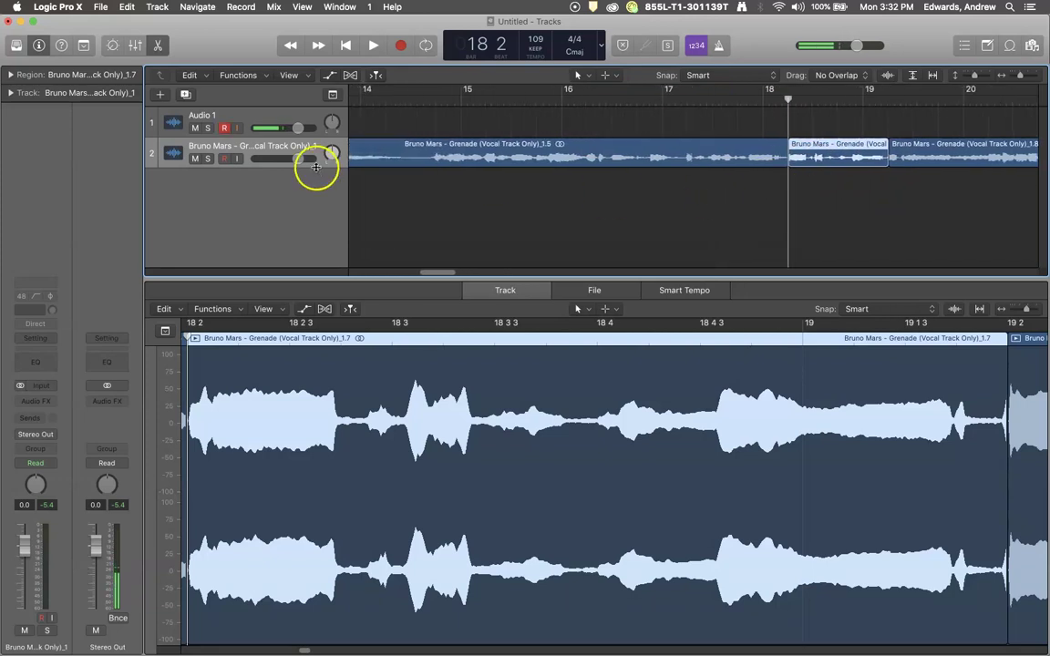
right_click(216, 212)
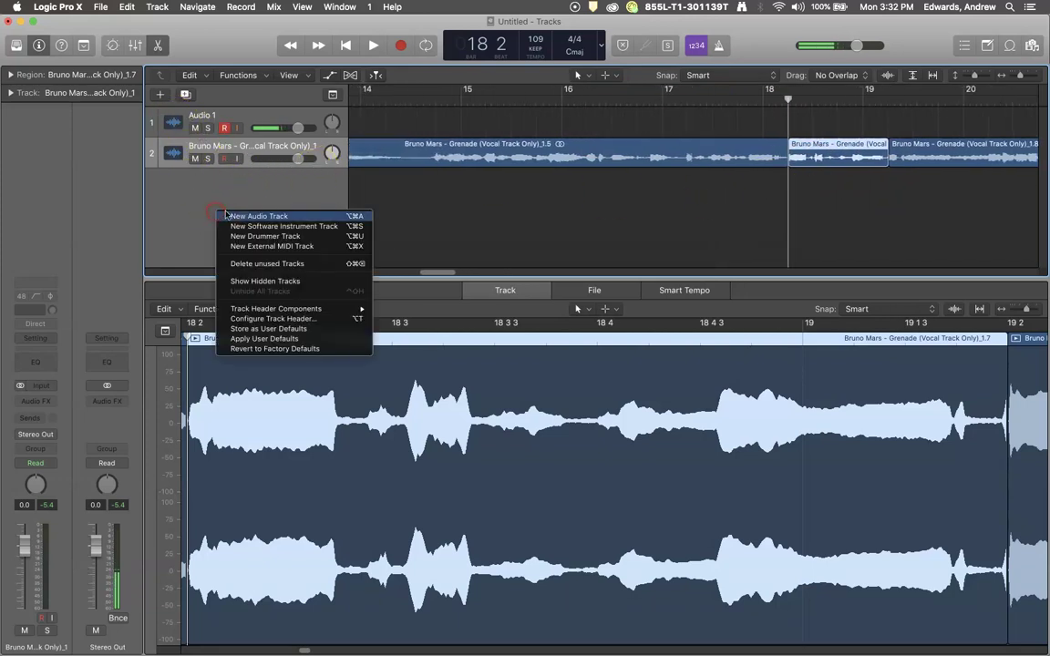
click(238, 218)
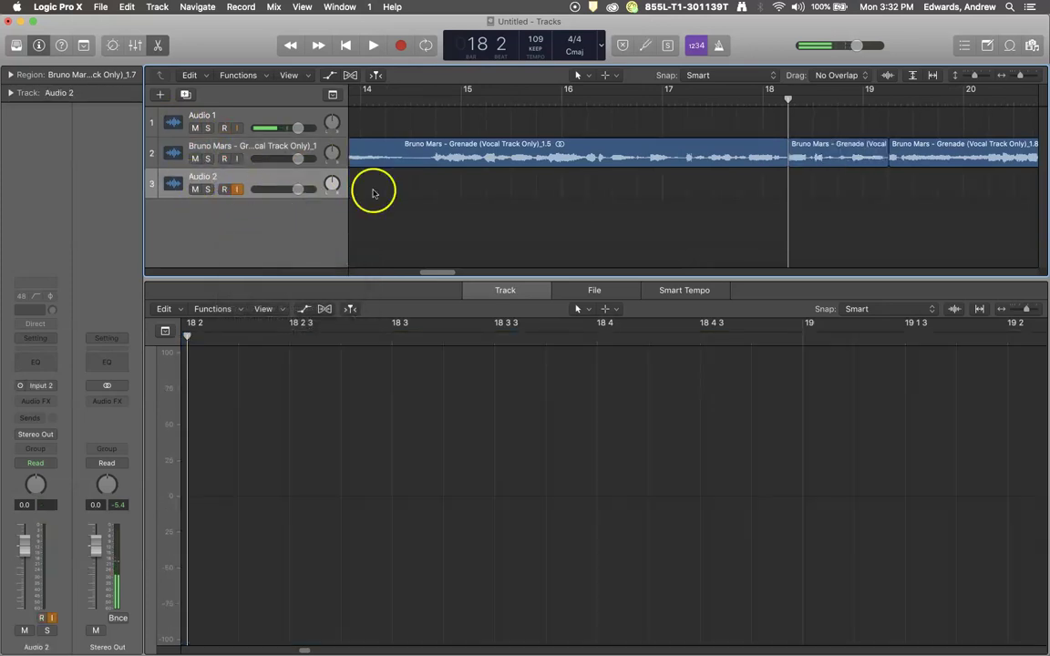
scroll(694, 188, right, 5)
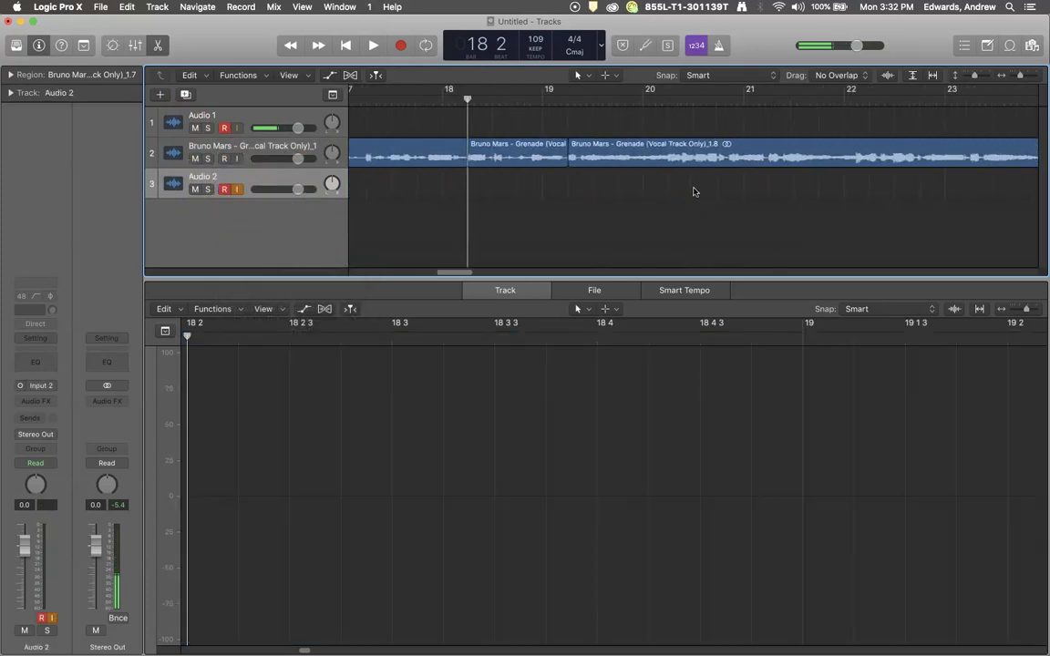
drag(495, 155, 498, 176)
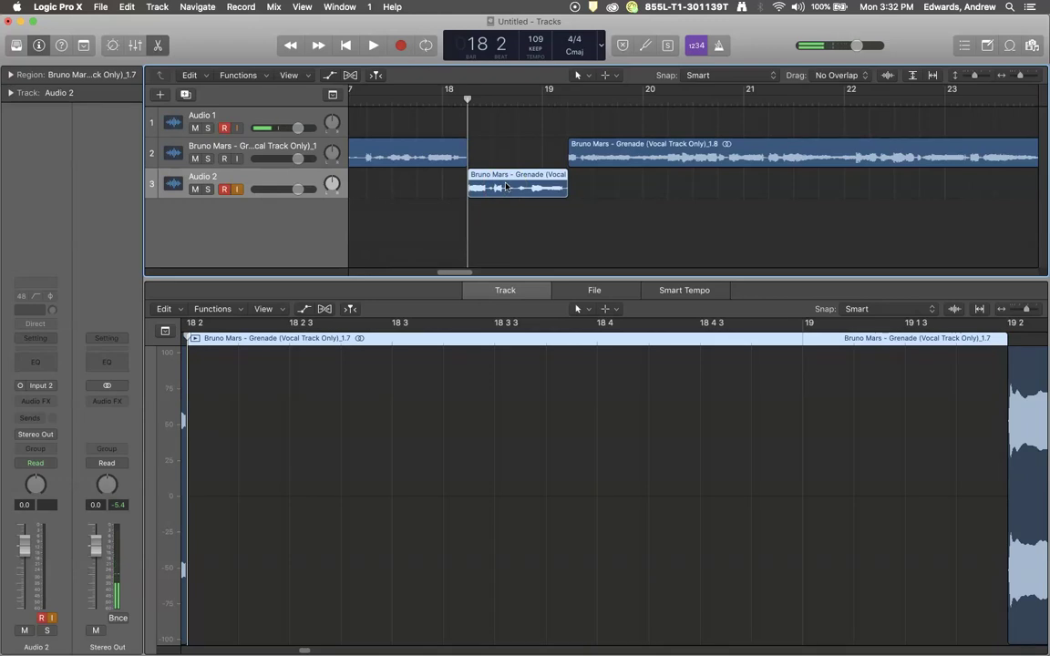
Copy the isolated phrase region on Audio 2 and mute the original Bruno Mars vocal track.
right_click(502, 186)
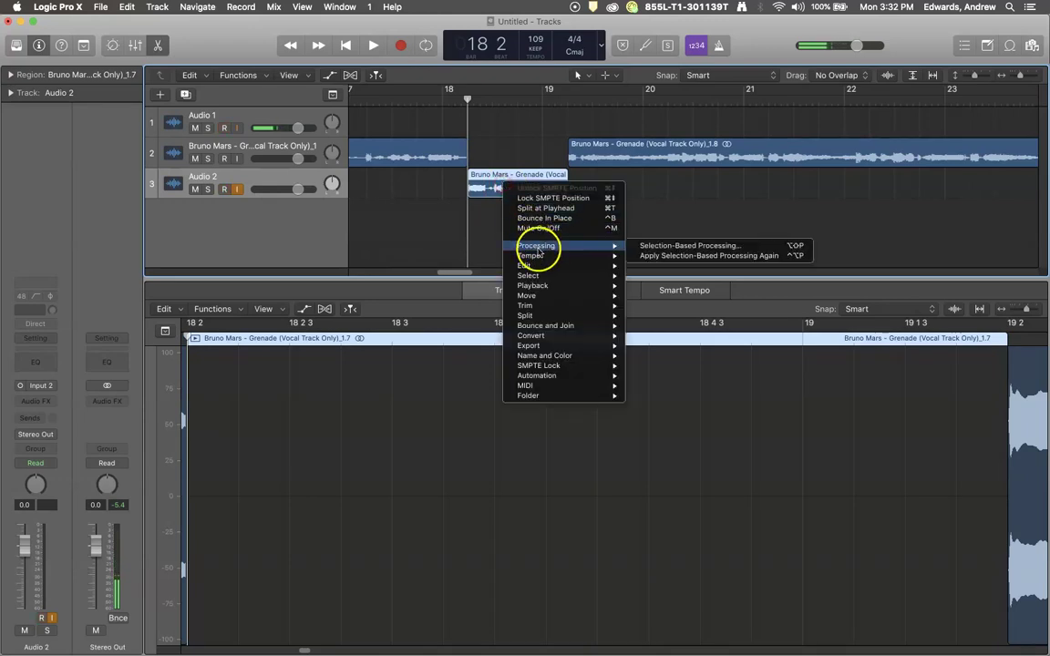
mouse_move(551, 266)
click(656, 275)
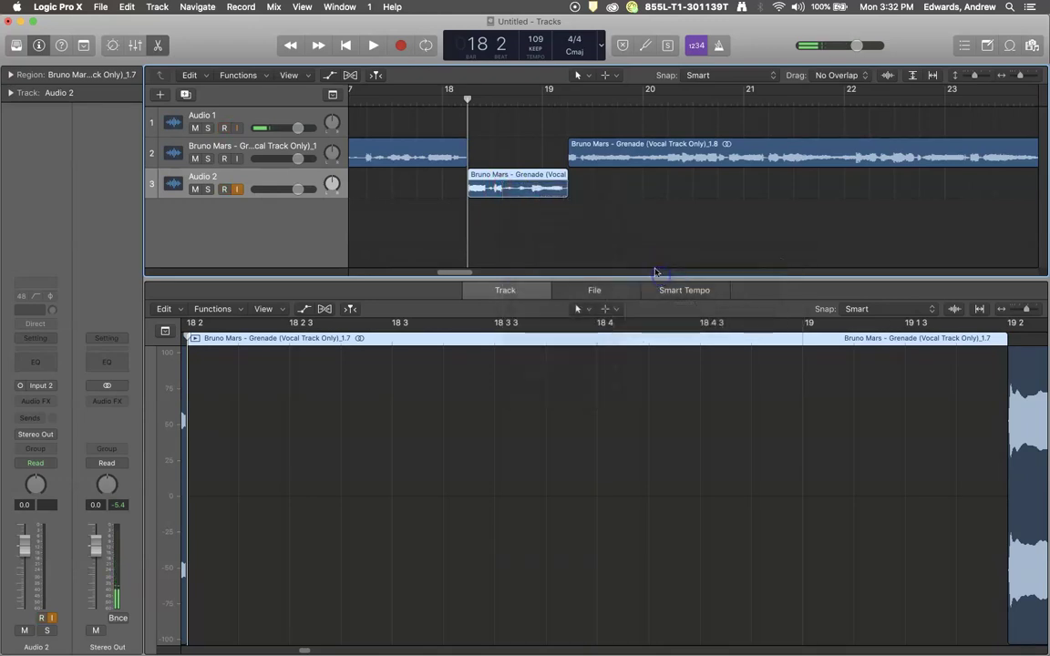
scroll(528, 186, left, 15)
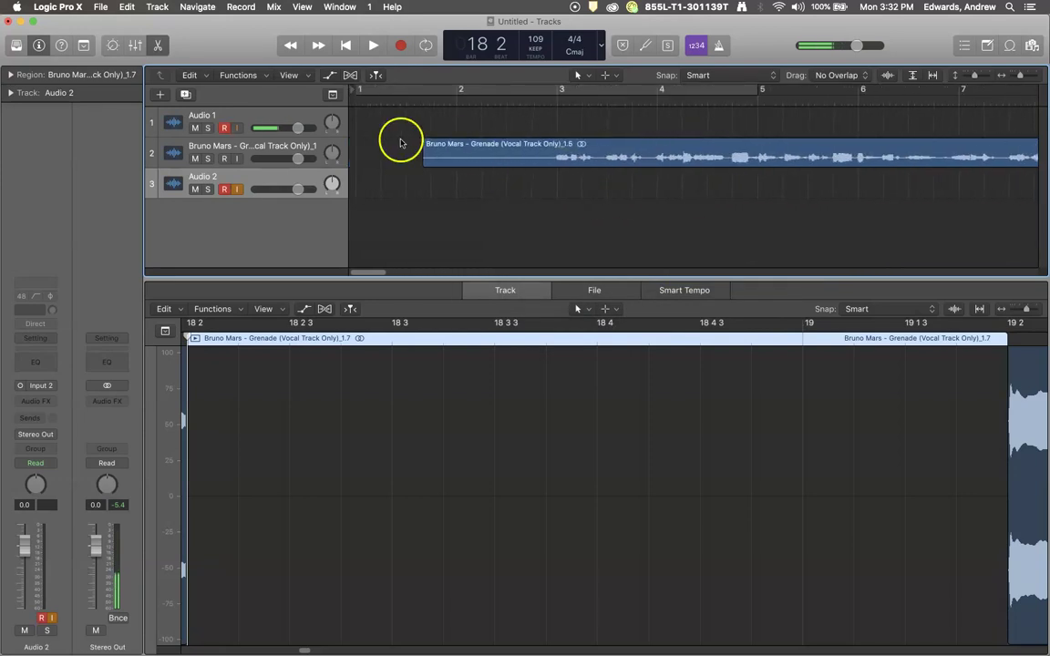
click(194, 158)
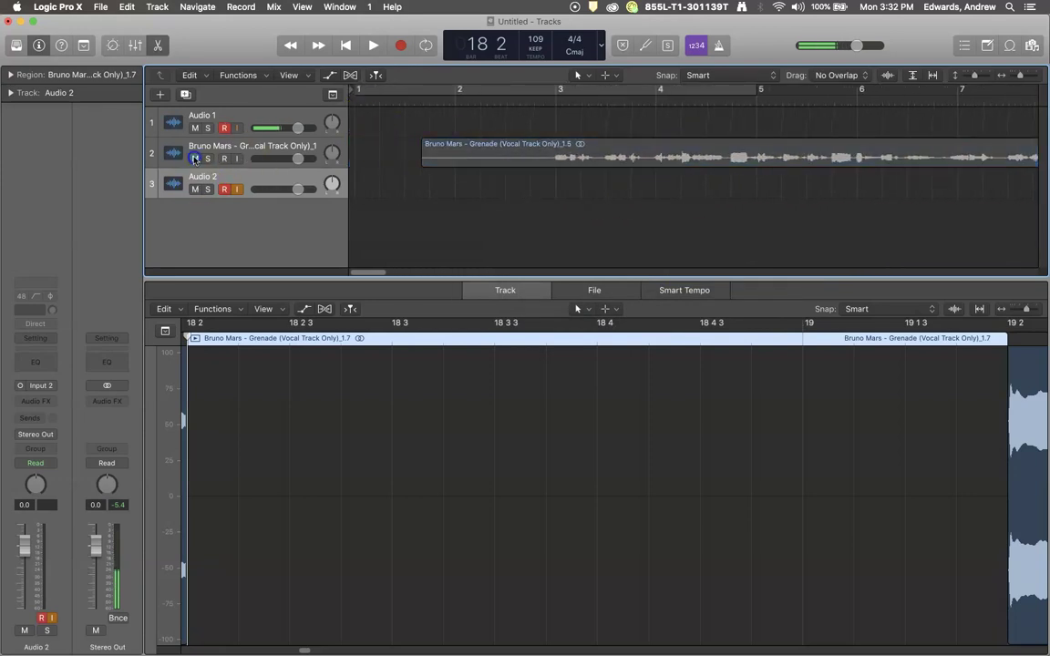
Paste four copies of the phrase back to back on Audio 2, starting at bar 1.
key(Return)
key(super+v)
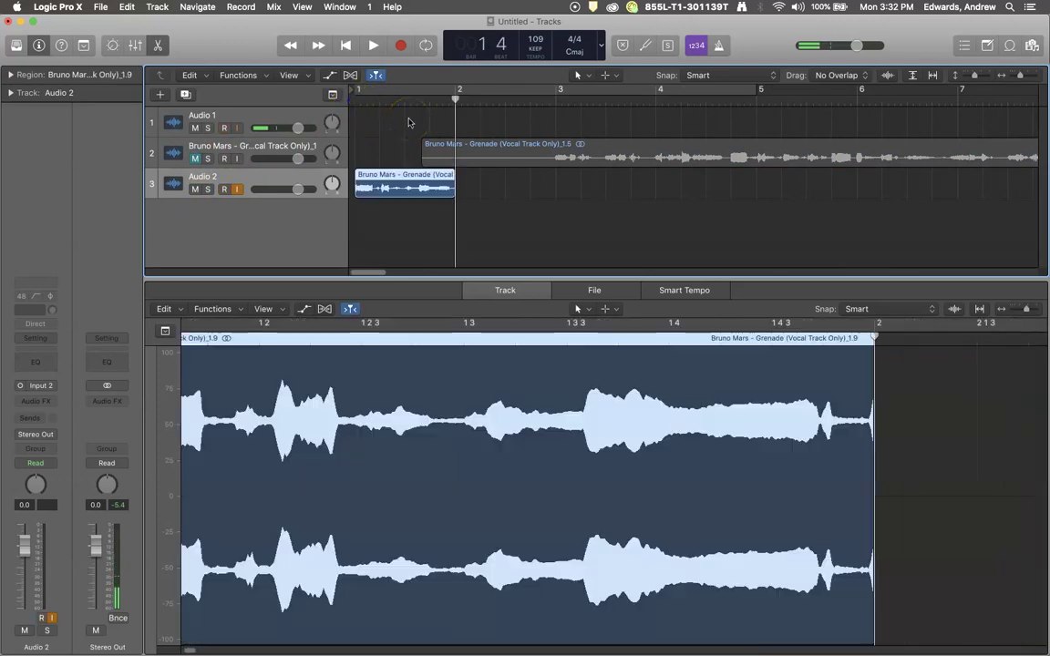
key(super+v)
key(super+v)
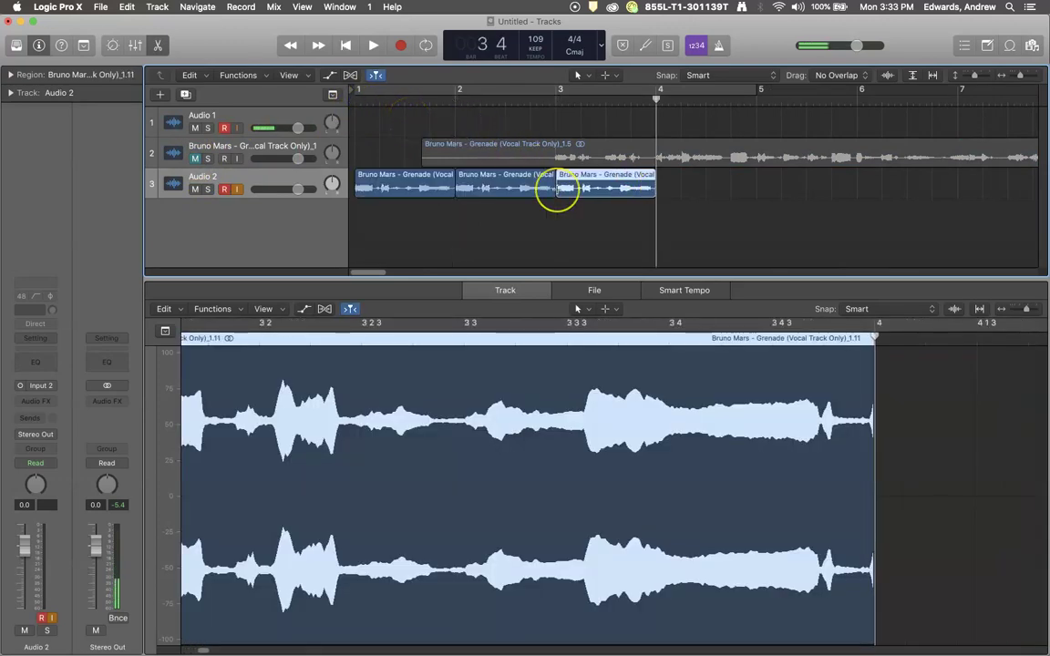
key(super+v)
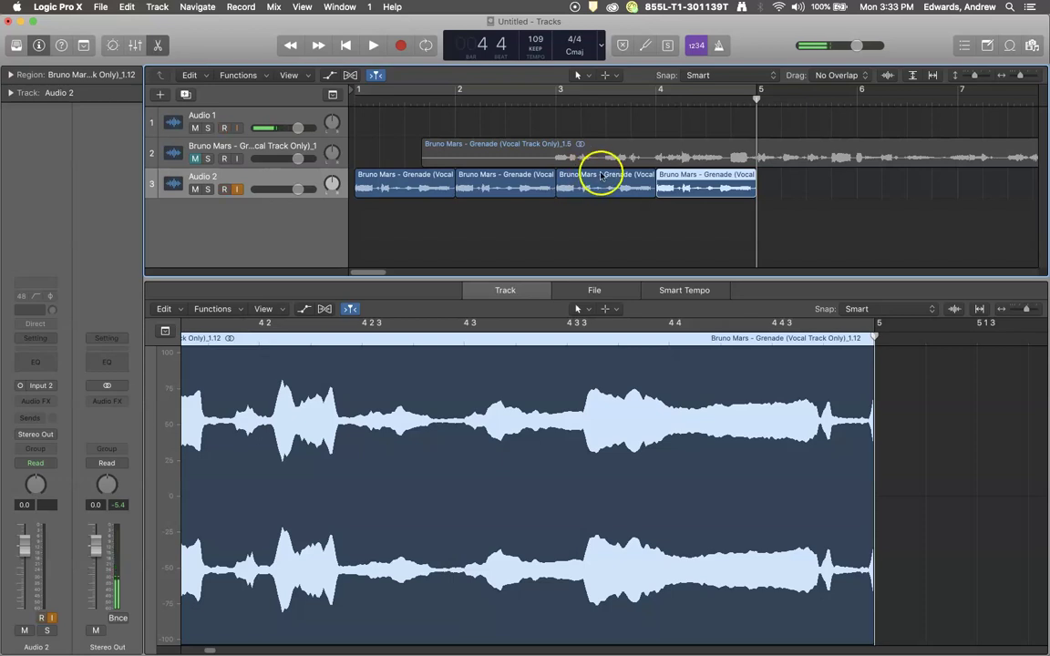
Play the four pasted phrases from bar 1 to hear how they repeat.
click(353, 99)
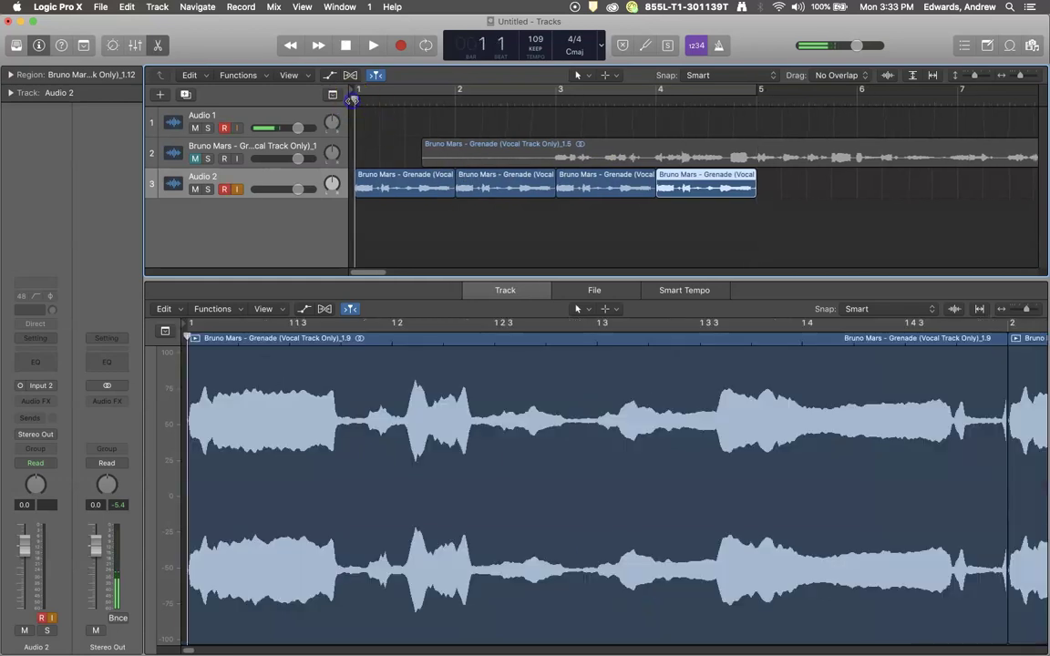
click(373, 45)
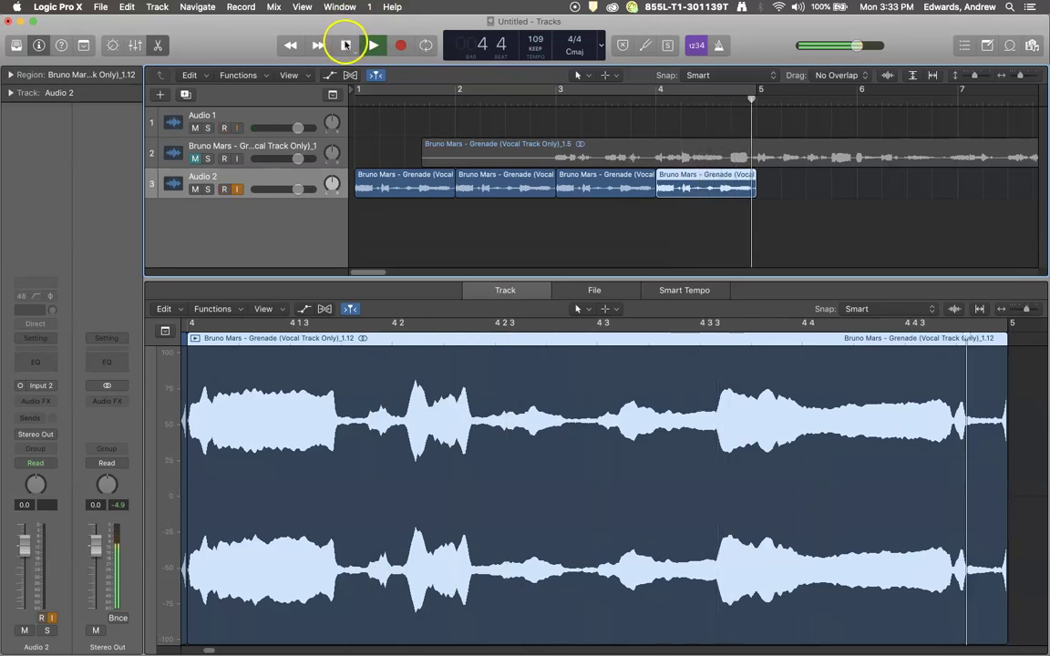
click(346, 45)
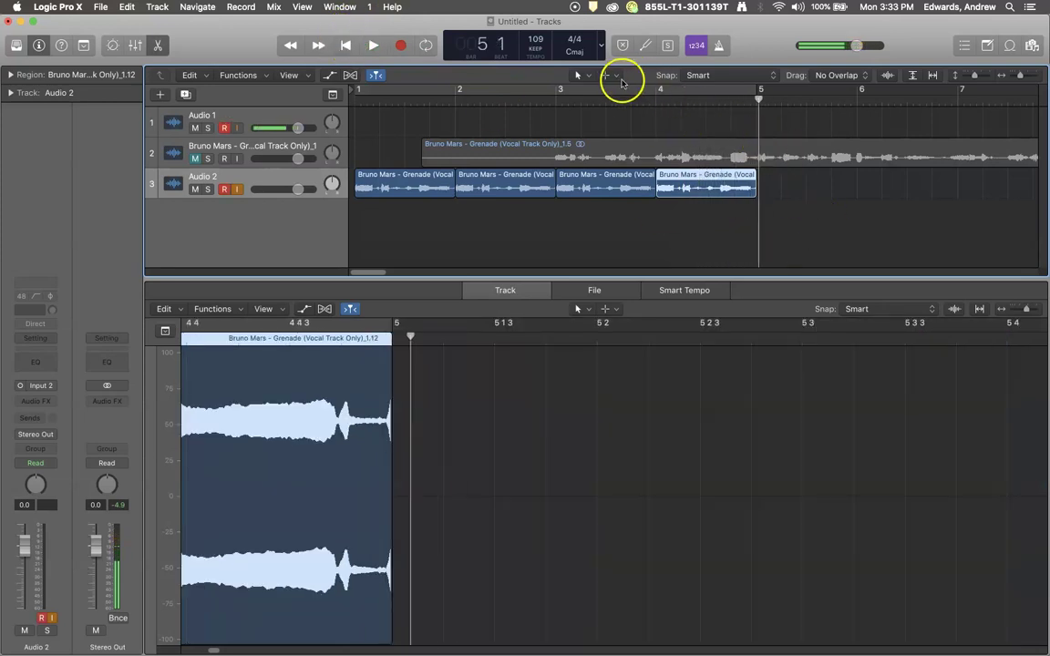
Set the Fade Tool as the secondary tool and add short fades at the three joins between the phrase copies.
click(614, 76)
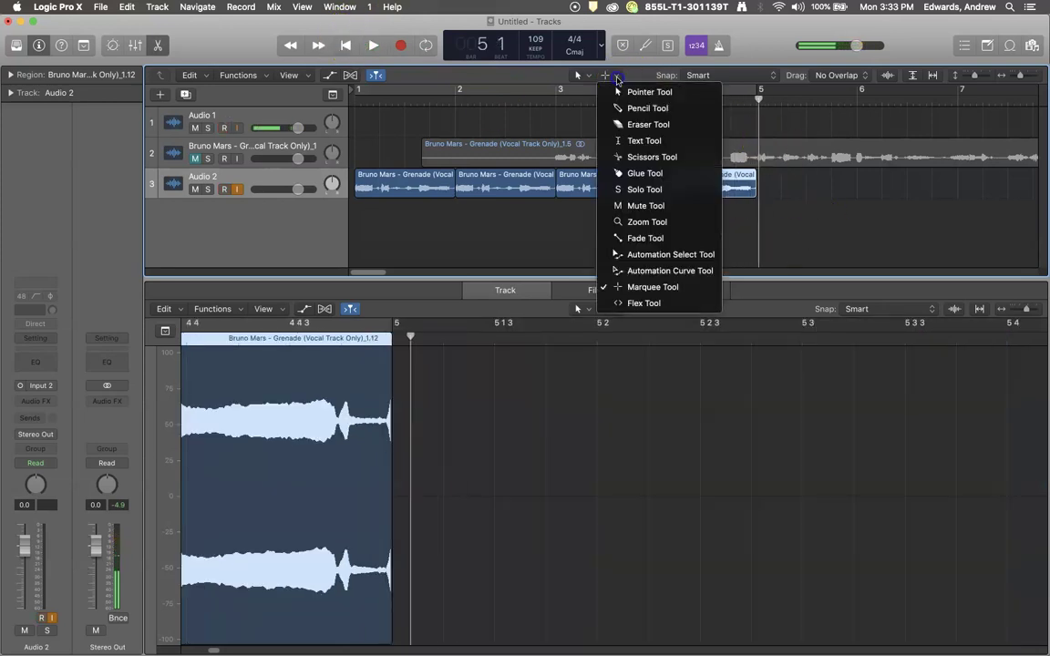
click(649, 239)
click(613, 76)
click(790, 211)
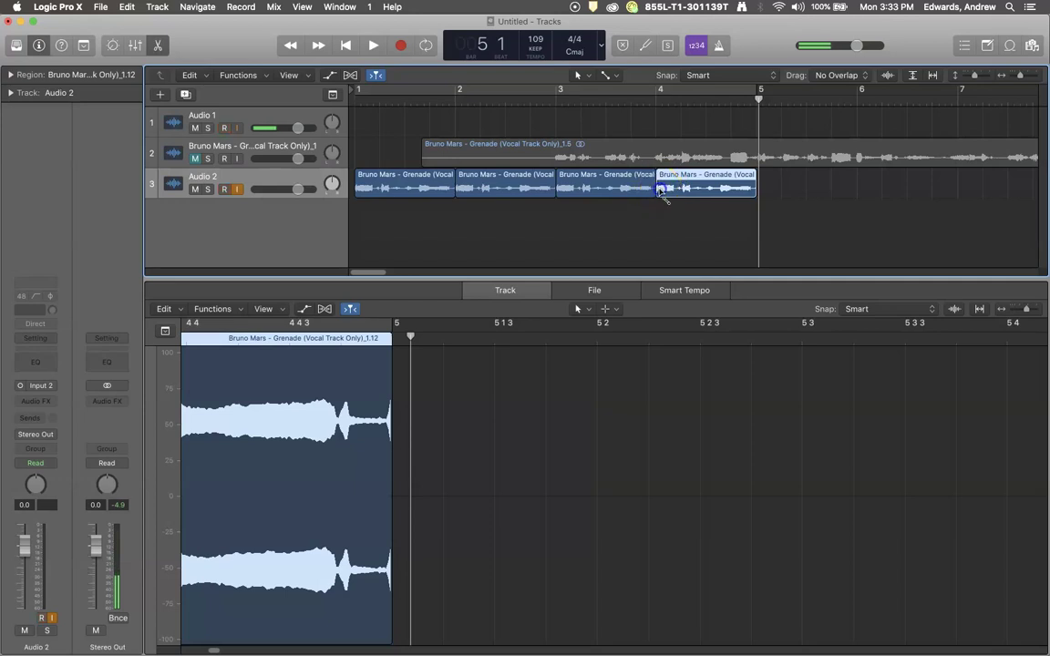
drag(654, 191, 654, 191)
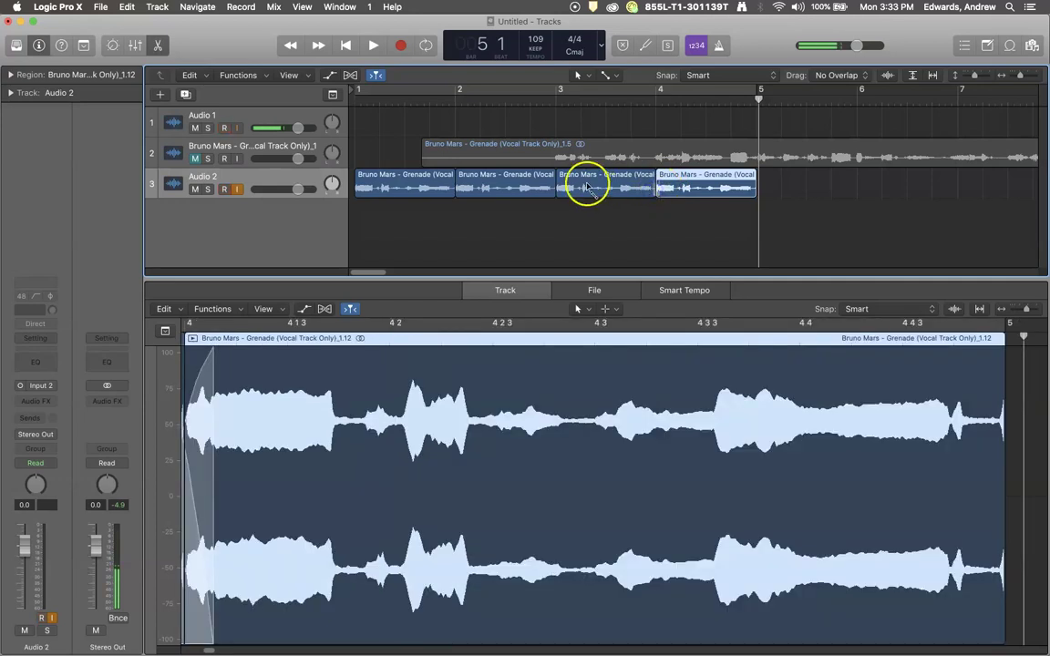
drag(566, 189, 561, 189)
click(460, 189)
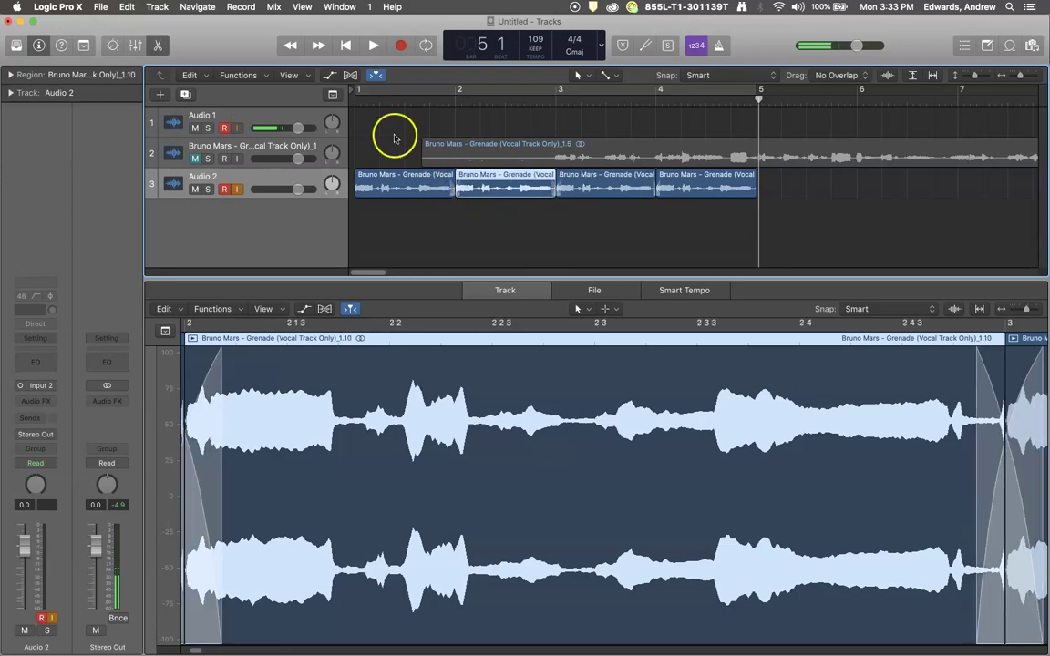
Play Audio 2 from bar 1 to check the faded joins between the phrases.
click(357, 97)
key(space)
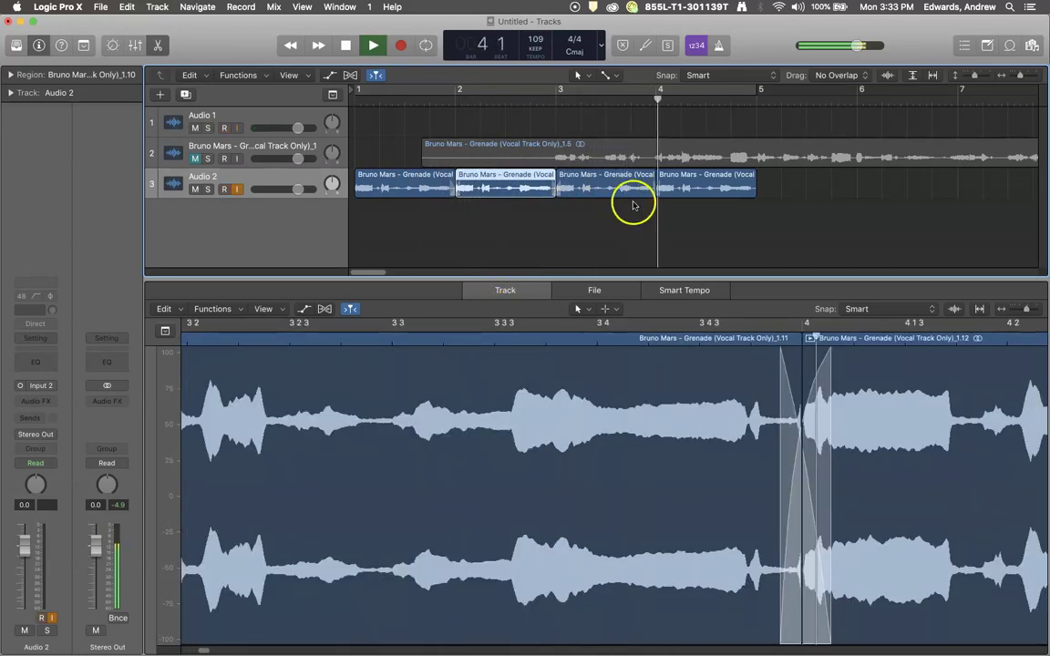
click(346, 48)
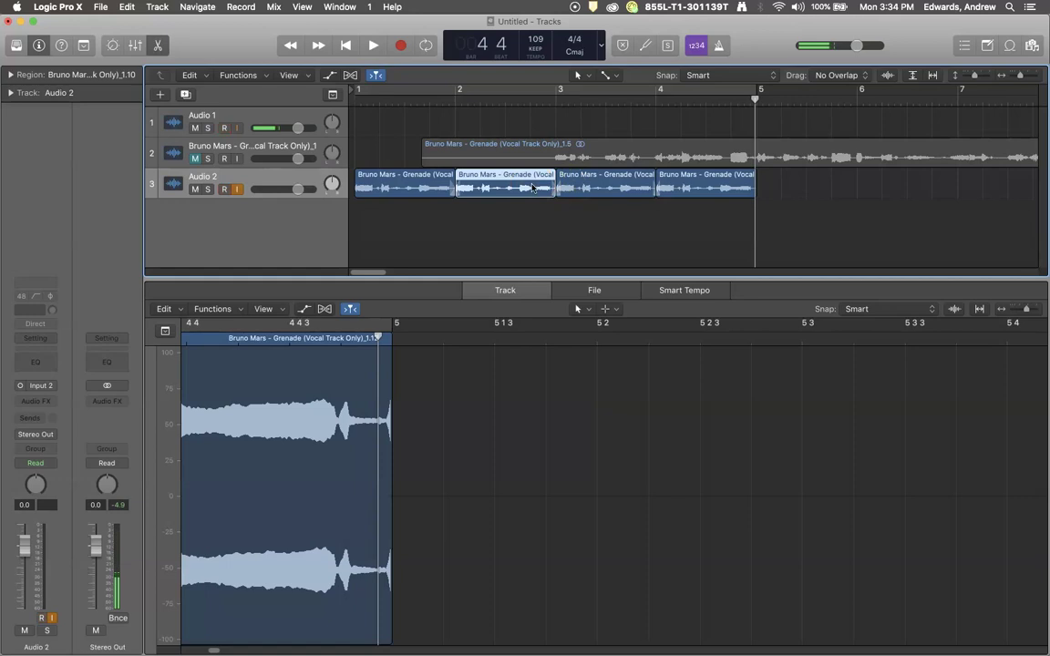
Bounce the second phrase copy, at bar 2, in place onto a new track.
click(493, 193)
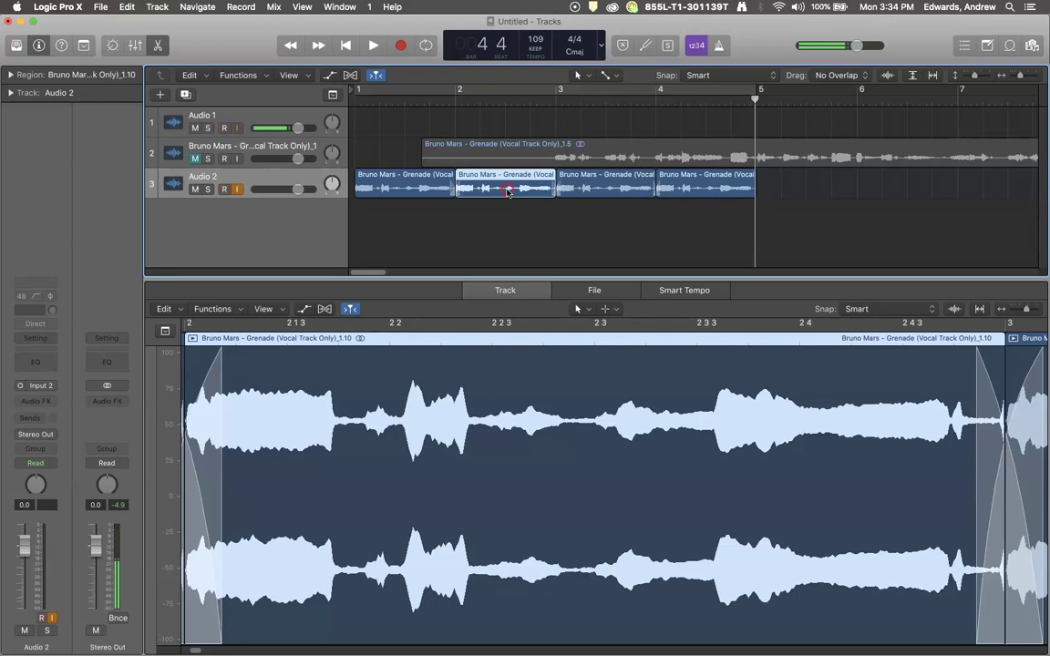
right_click(507, 192)
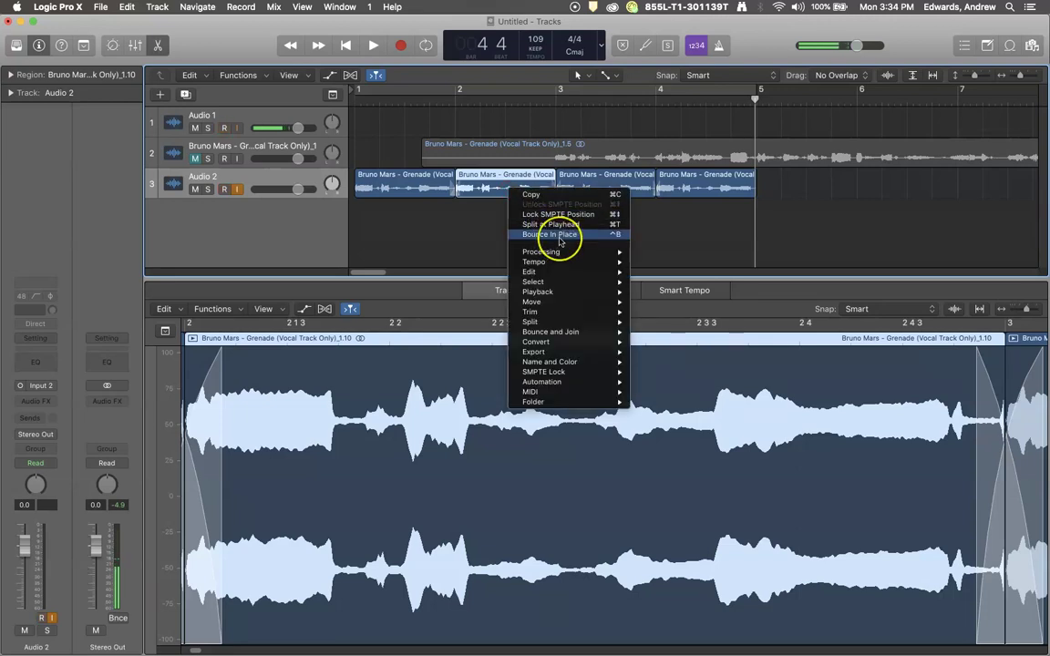
click(559, 235)
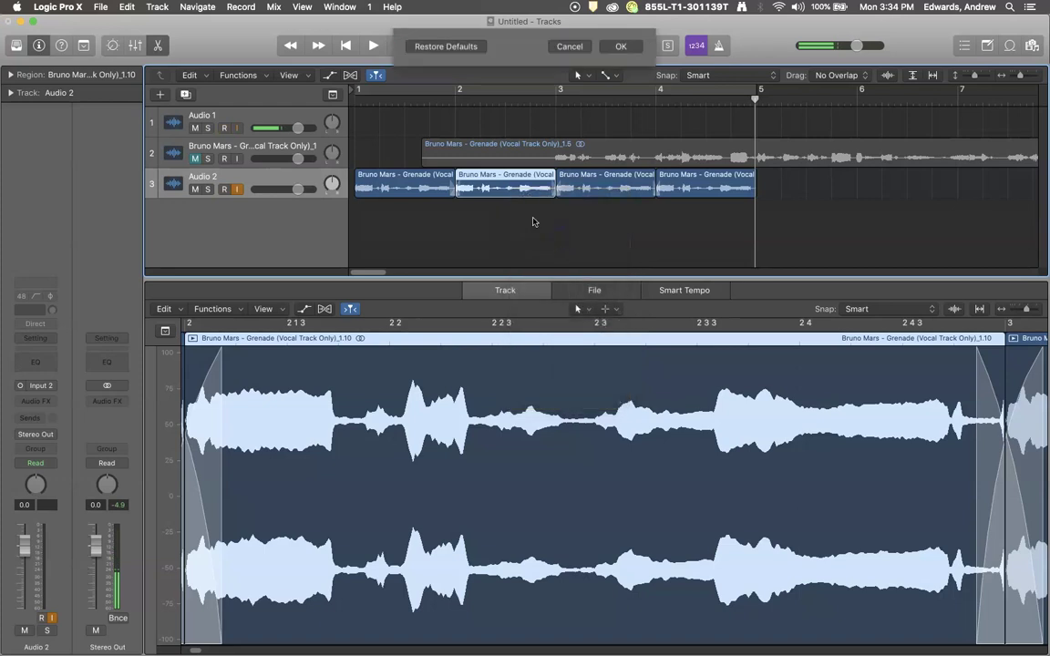
click(619, 256)
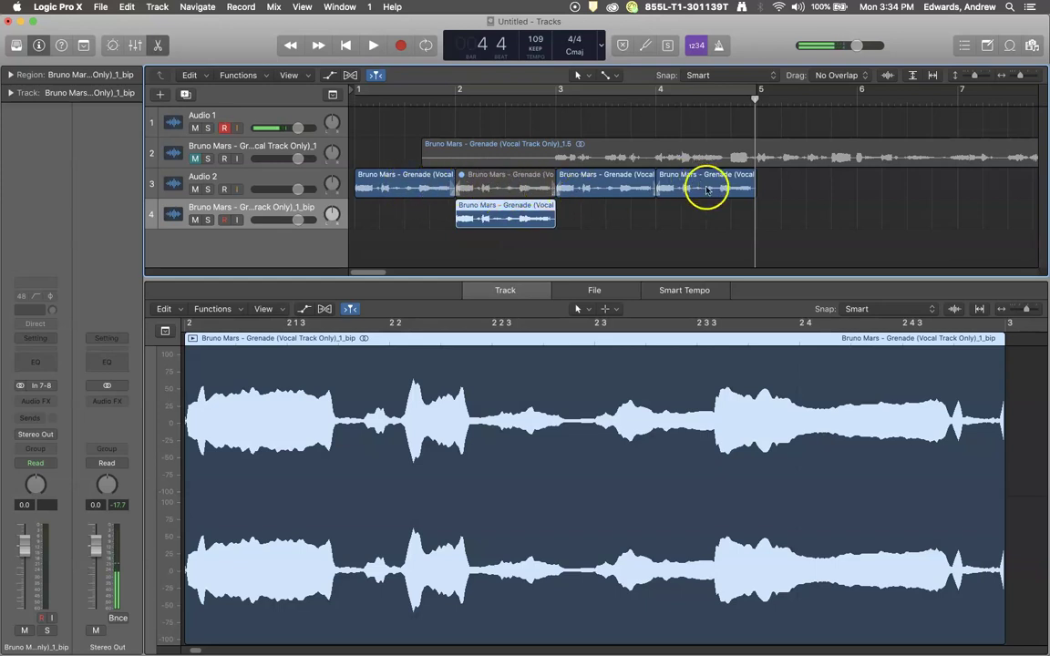
Move the original phrase near bar 18 from Audio 2 back into the gap on the muted vocal track.
scroll(705, 190, right, 15)
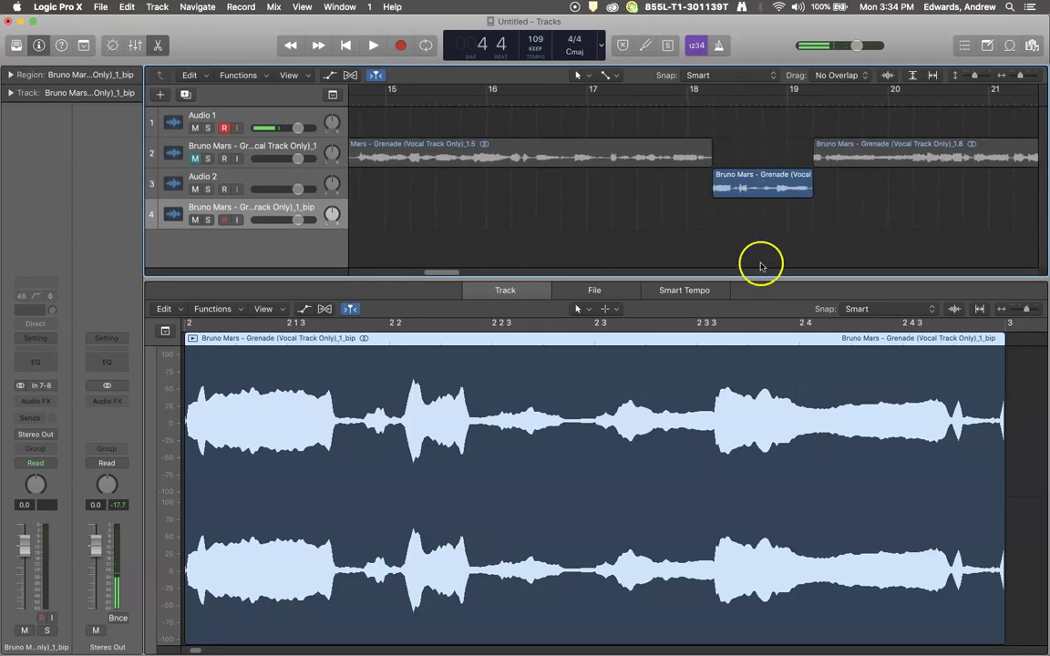
scroll(752, 192, left, 15)
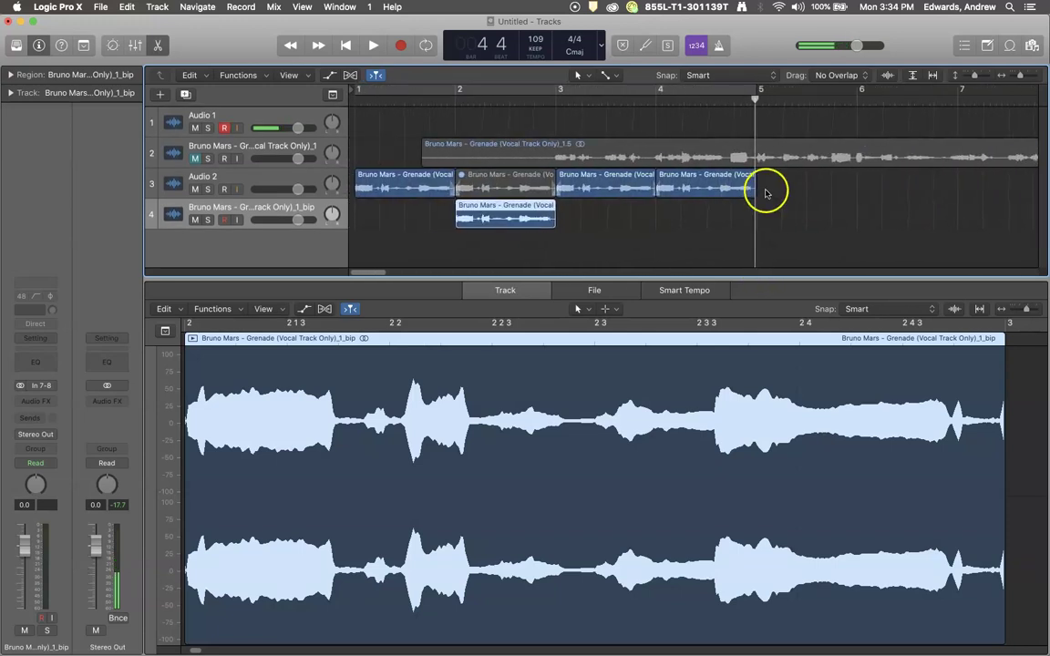
scroll(790, 167, right, 12)
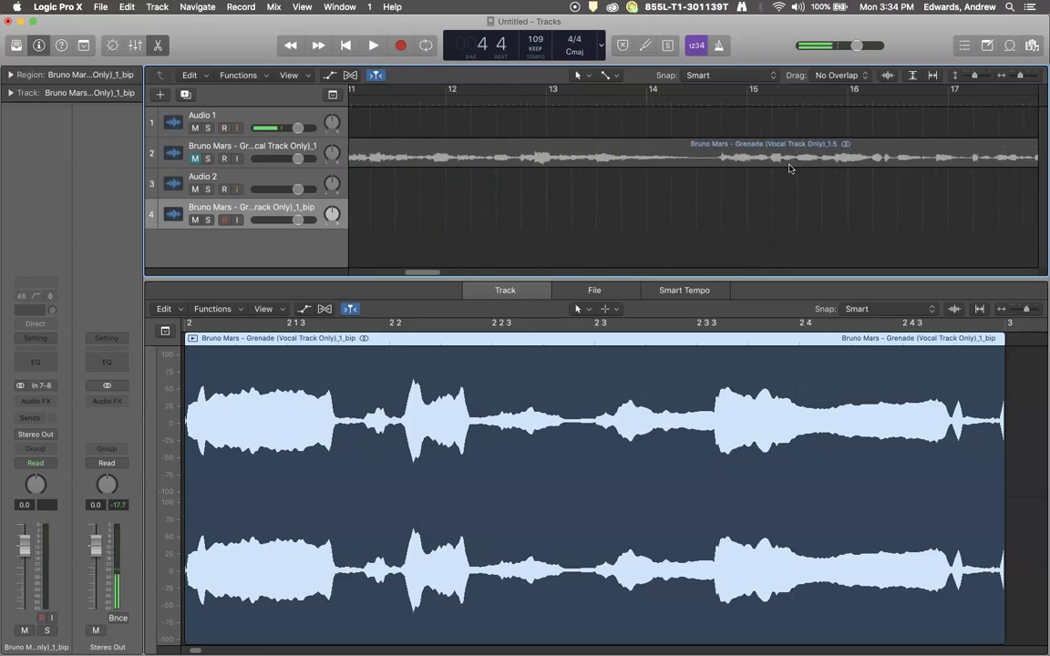
scroll(790, 168, right, 2)
drag(847, 174, 839, 161)
scroll(799, 184, left, 14)
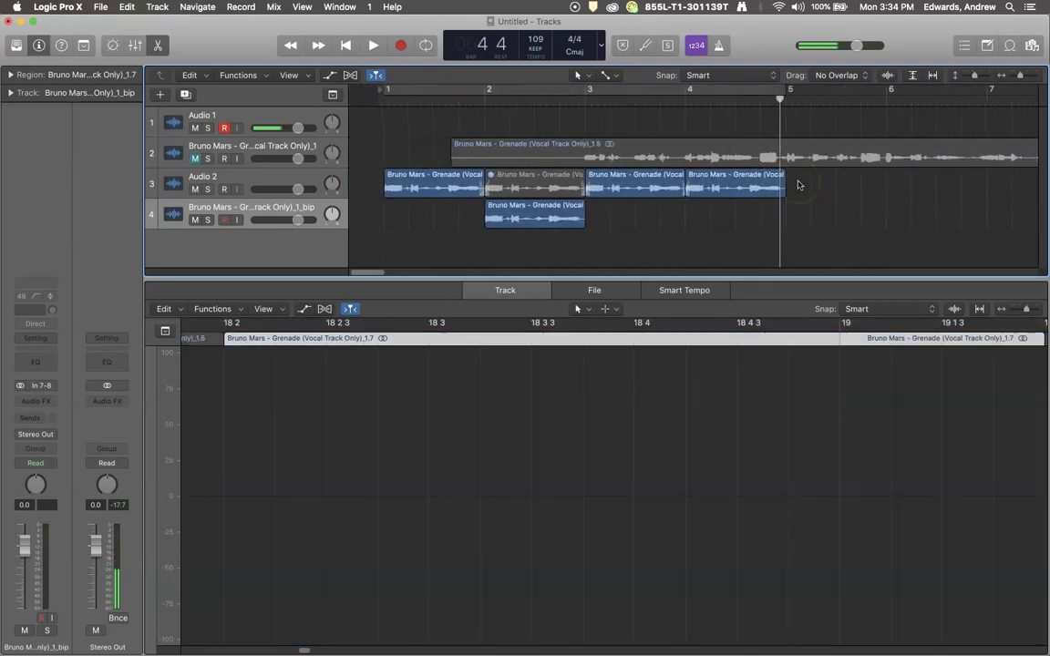
Open the bounced phrase's audio file for editing and reverse it.
click(502, 216)
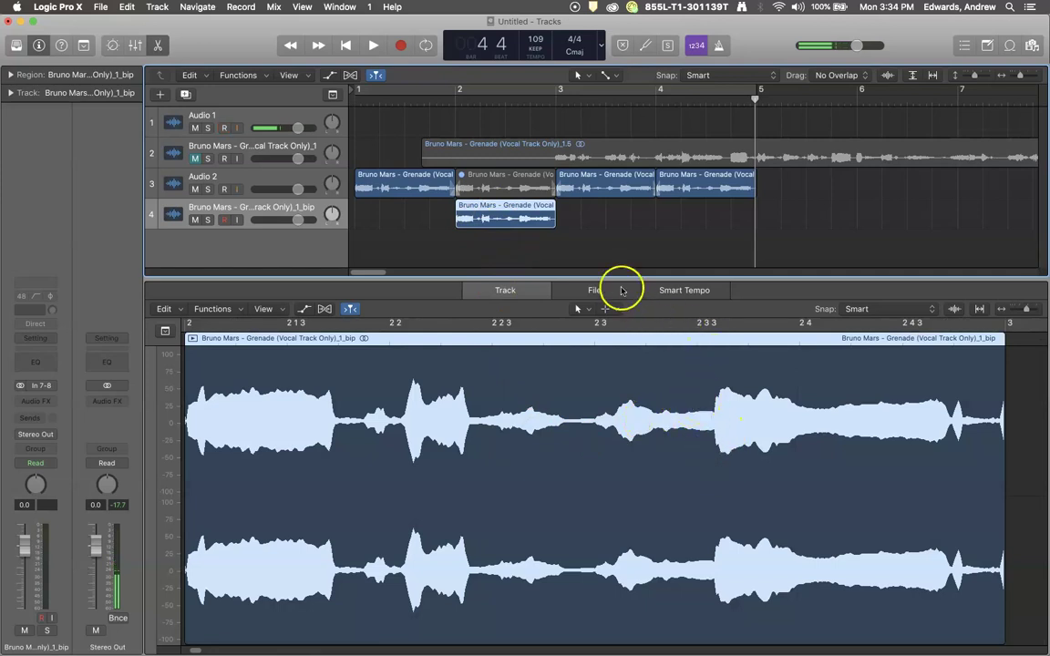
click(595, 290)
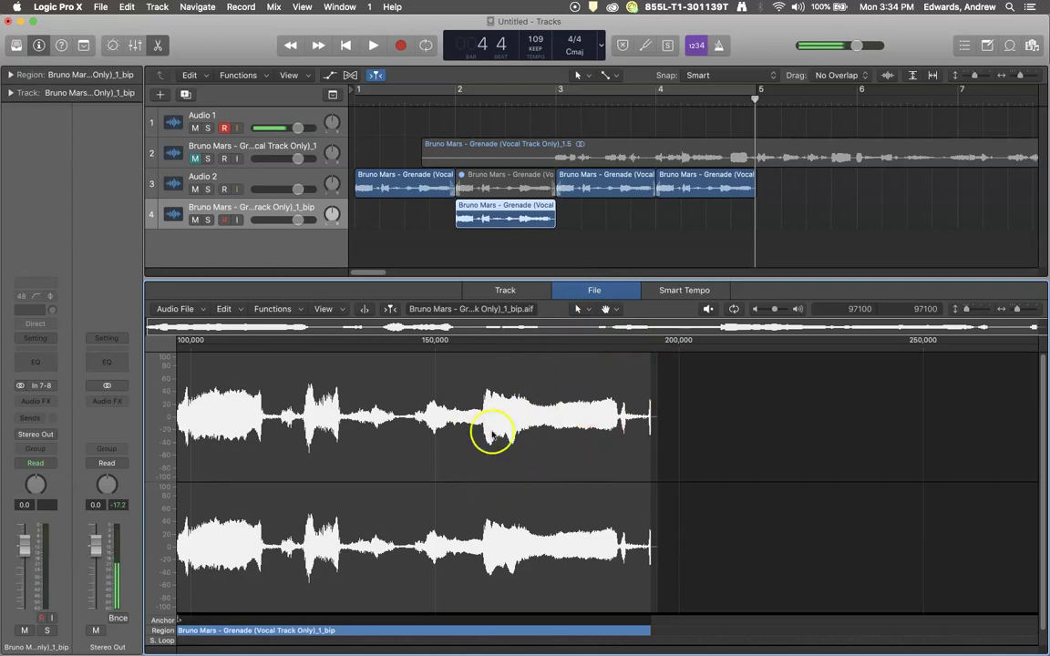
click(275, 310)
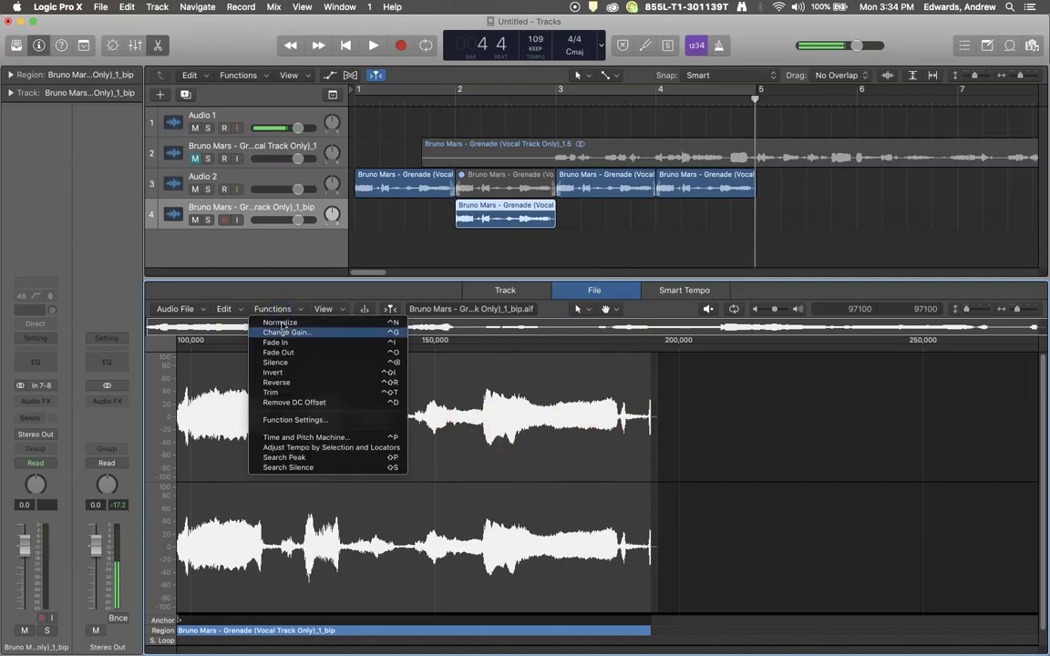
click(317, 387)
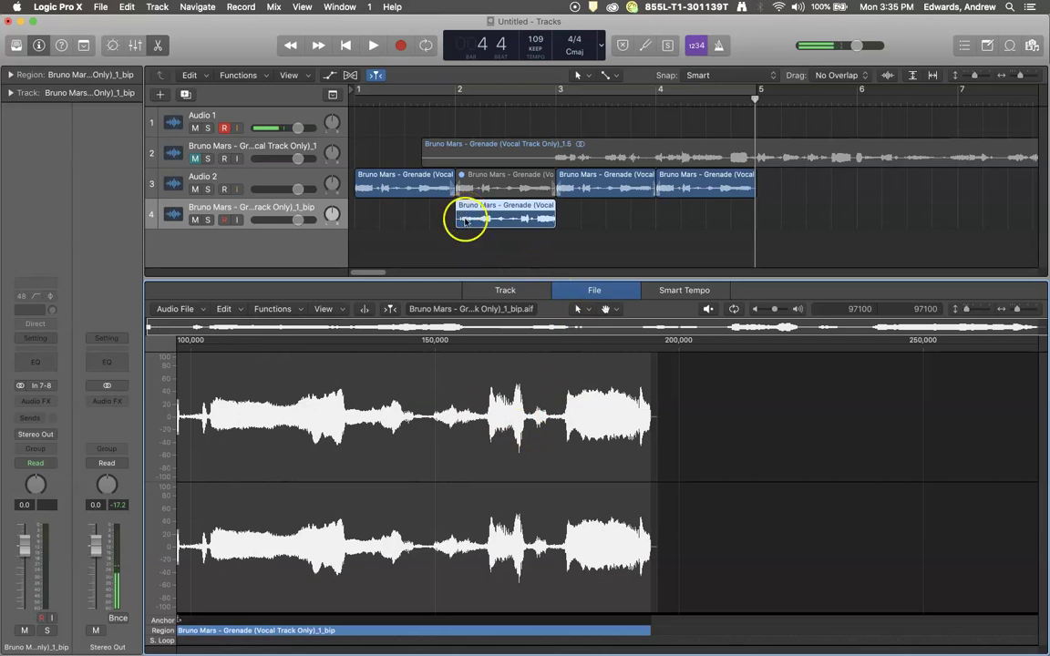
Play the reversed phrase from bar 2, and play the whole sequence from bar 1 to hear it in context.
click(461, 110)
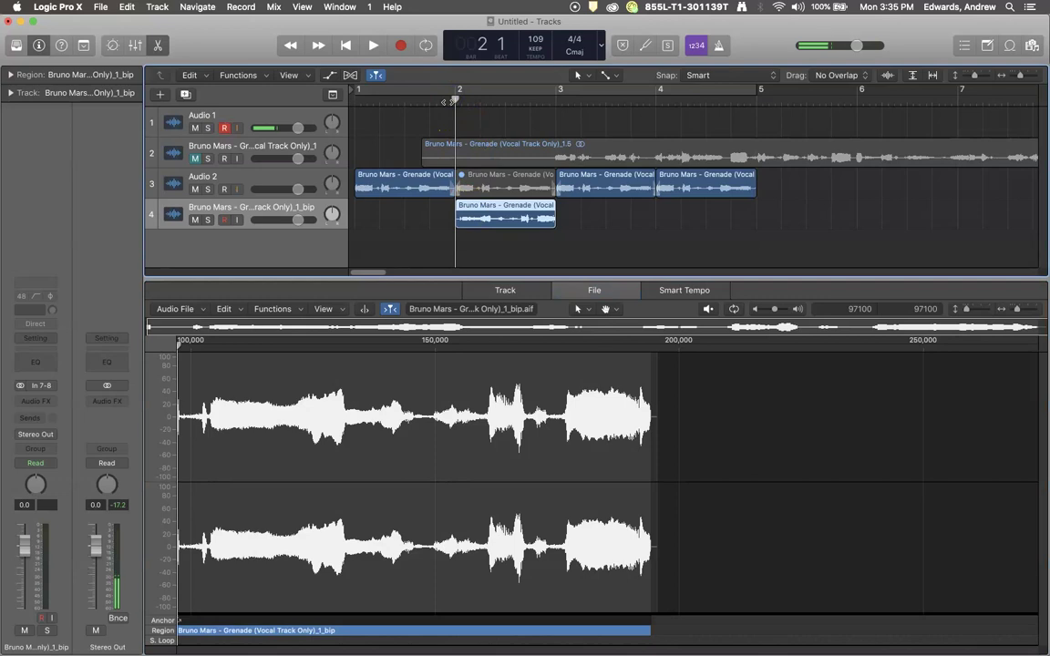
key(space)
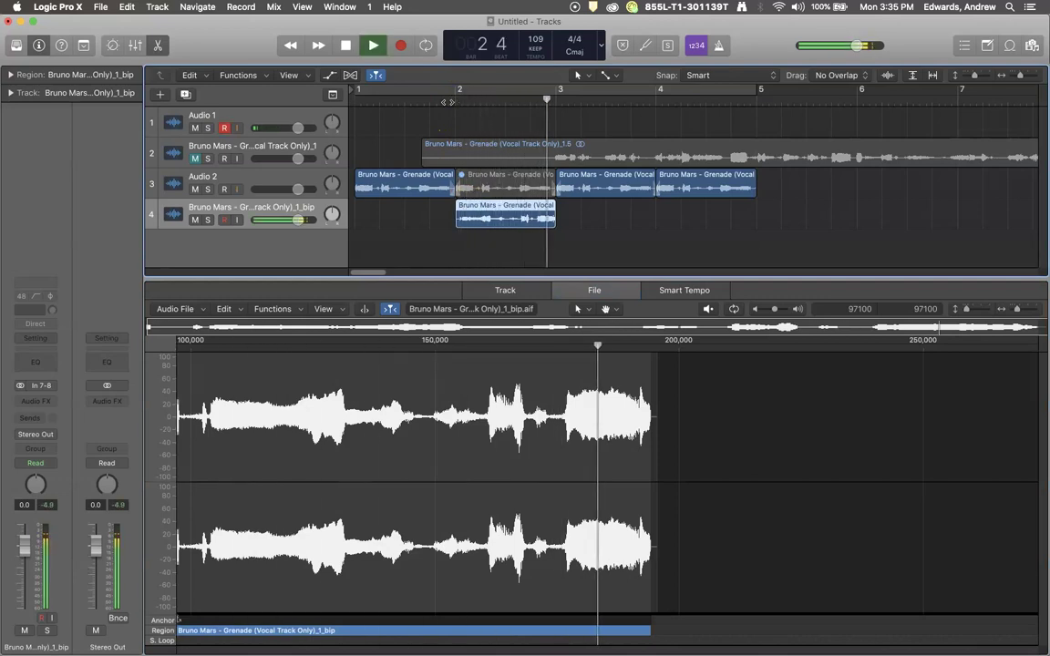
key(space)
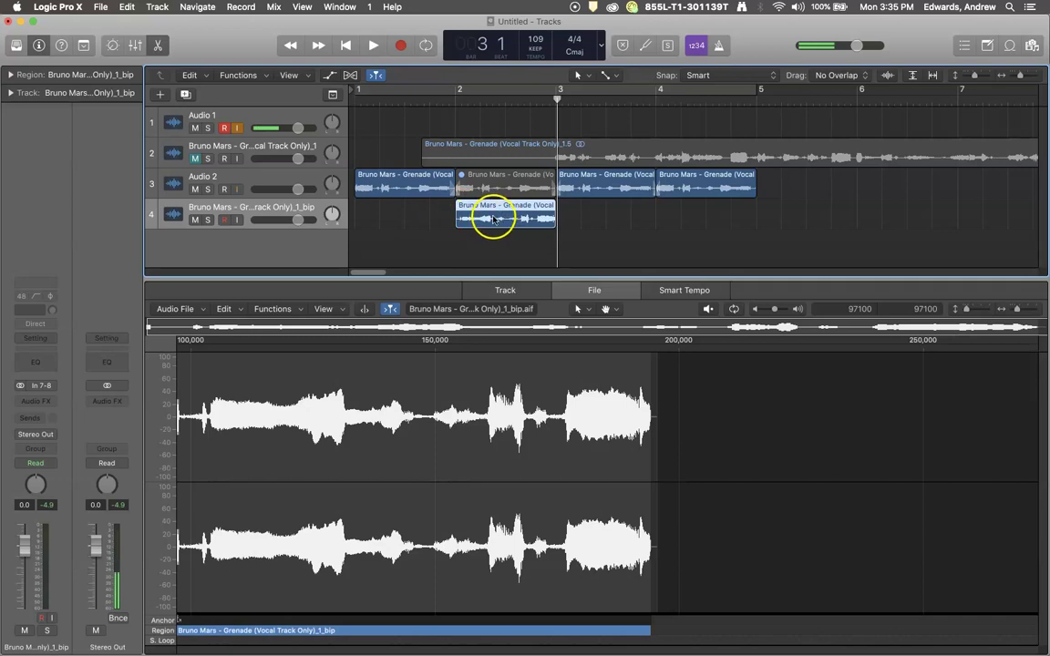
click(357, 102)
click(375, 50)
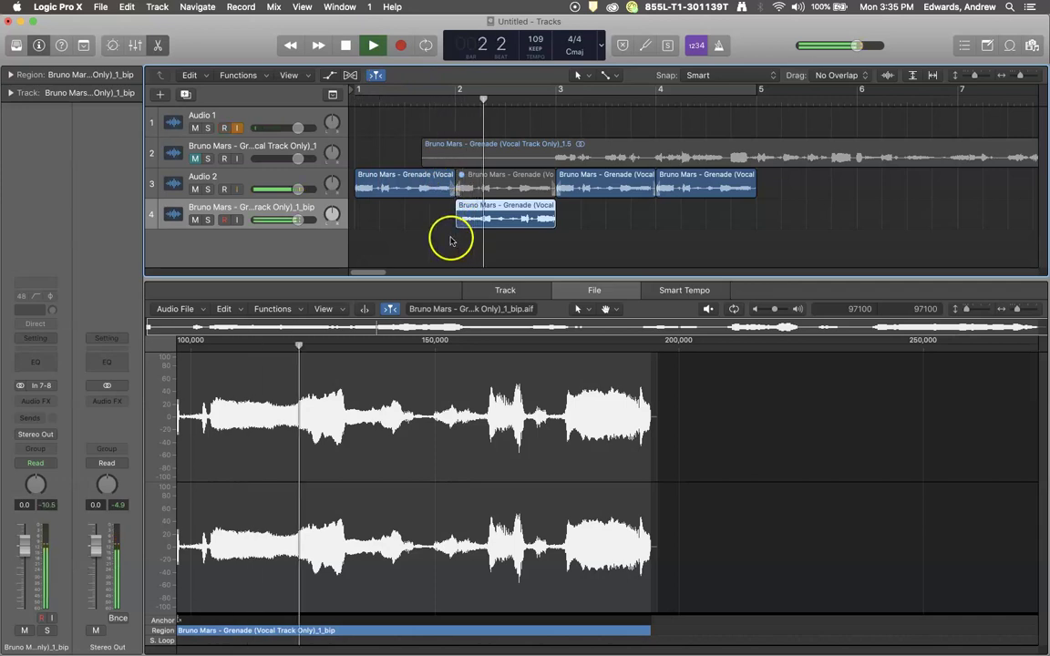
click(346, 45)
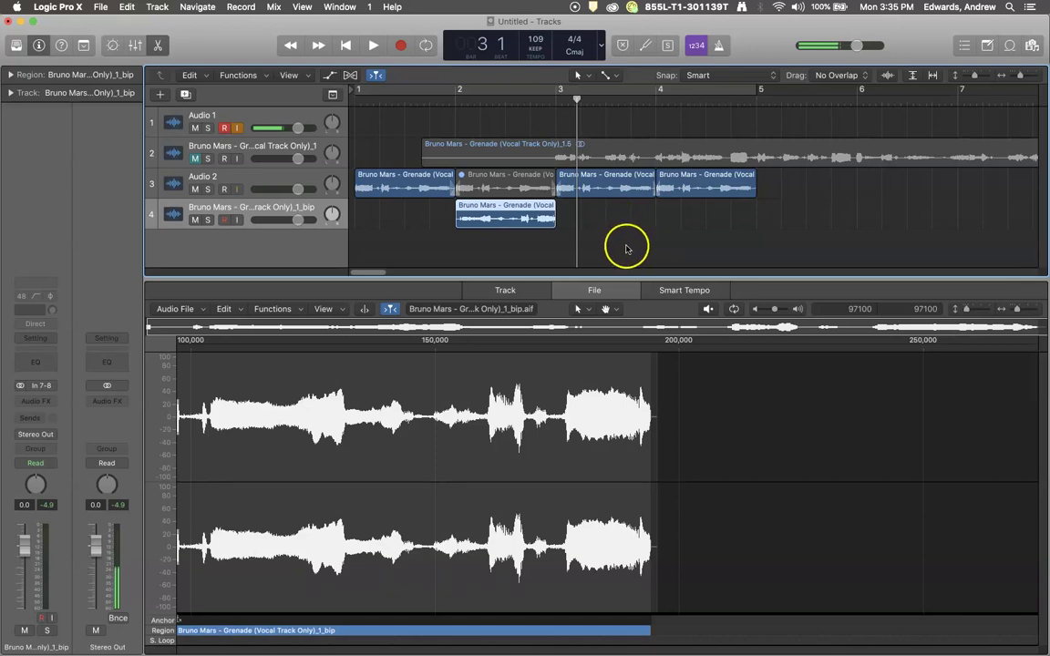
scroll(622, 247, right, 1)
scroll(623, 247, left, 1)
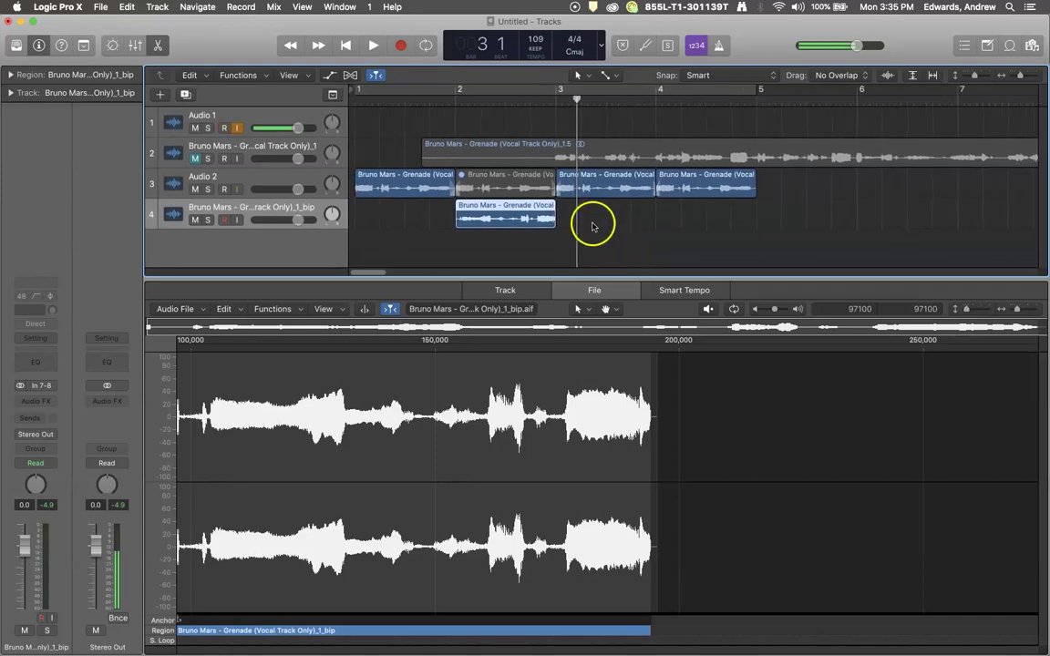